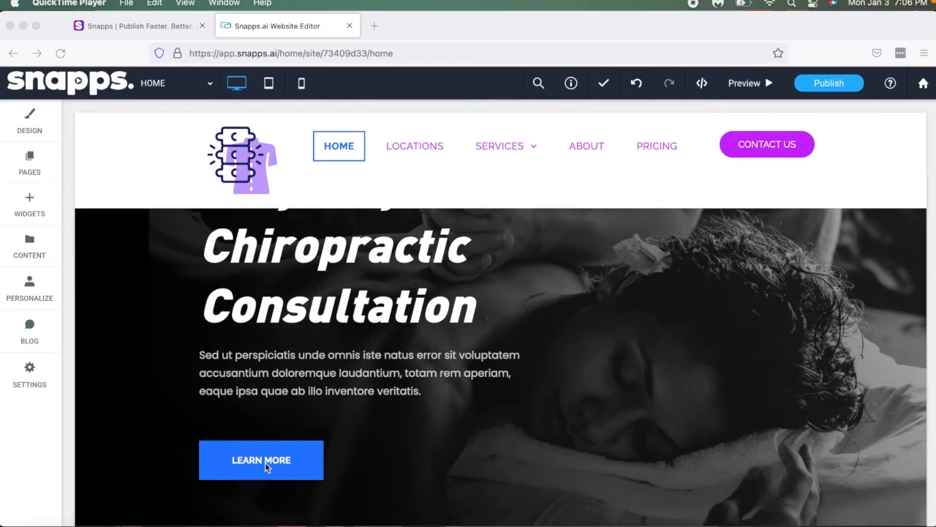
left_click(54, 227)
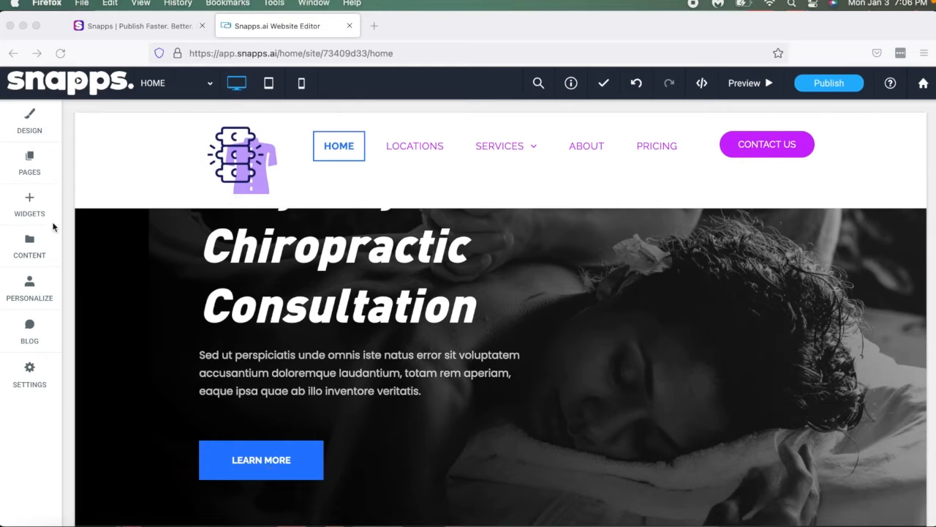
left_click(54, 223)
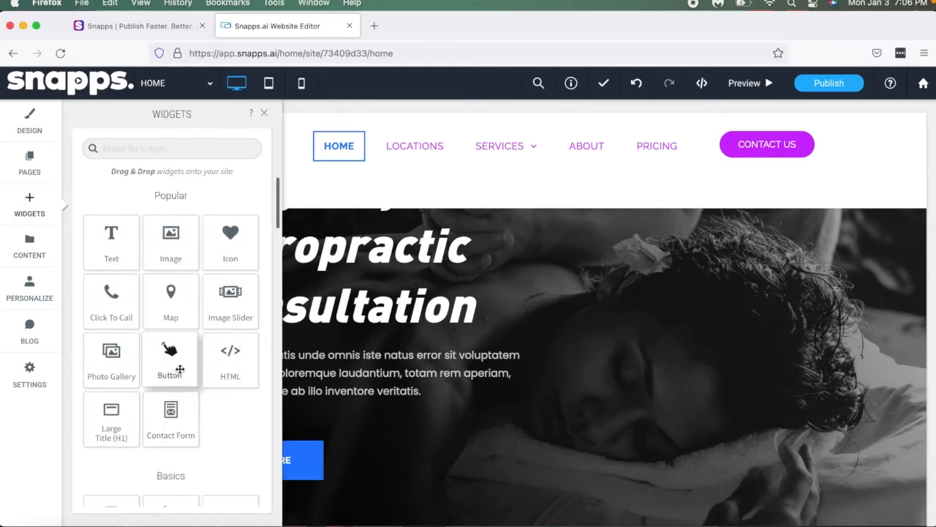
left_click(264, 112)
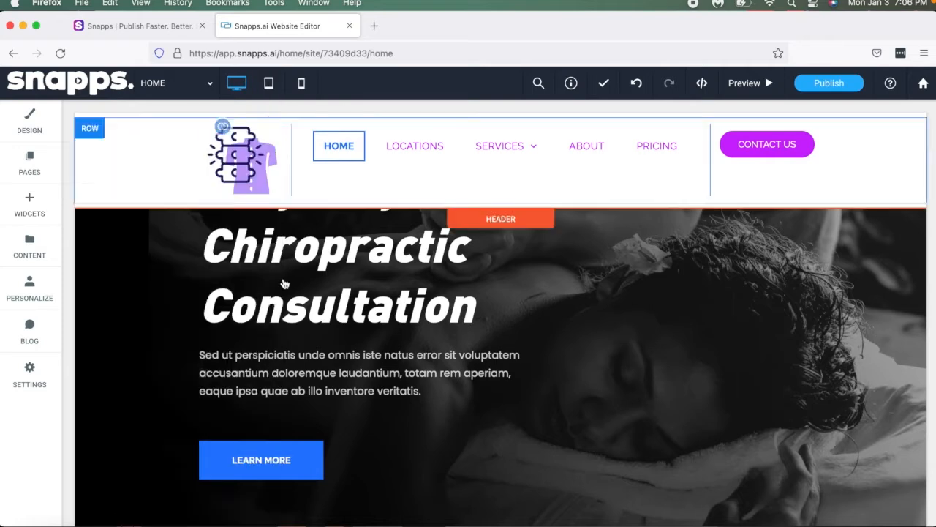
left_click(289, 358)
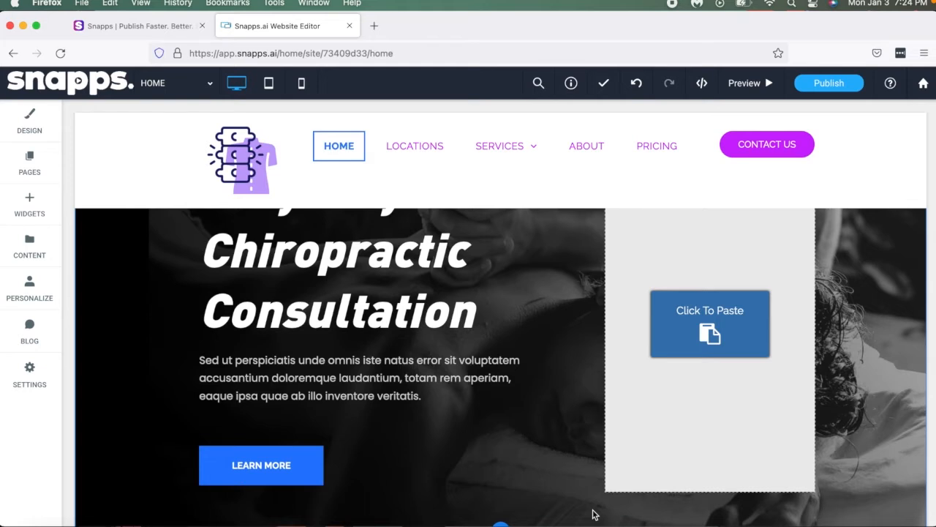
Examine the hero row's layout on the home page, including its design settings
scroll(593, 513, "down", 3)
scroll(592, 514, "up", 5)
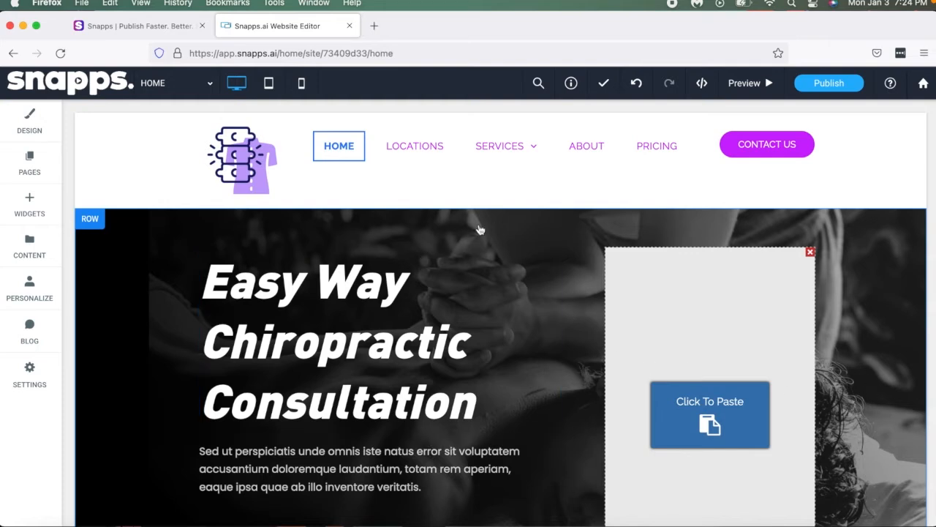
scroll(497, 476, "down", 3)
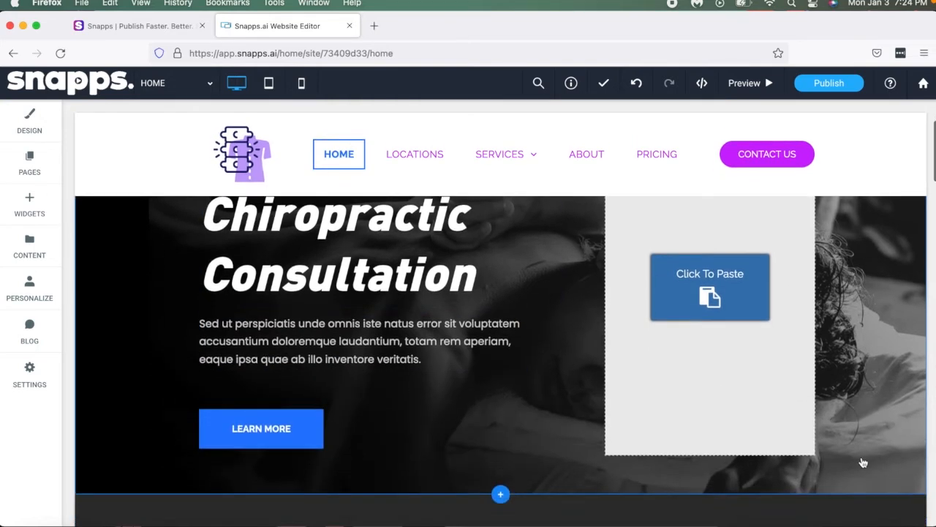
scroll(866, 510, "up", 3)
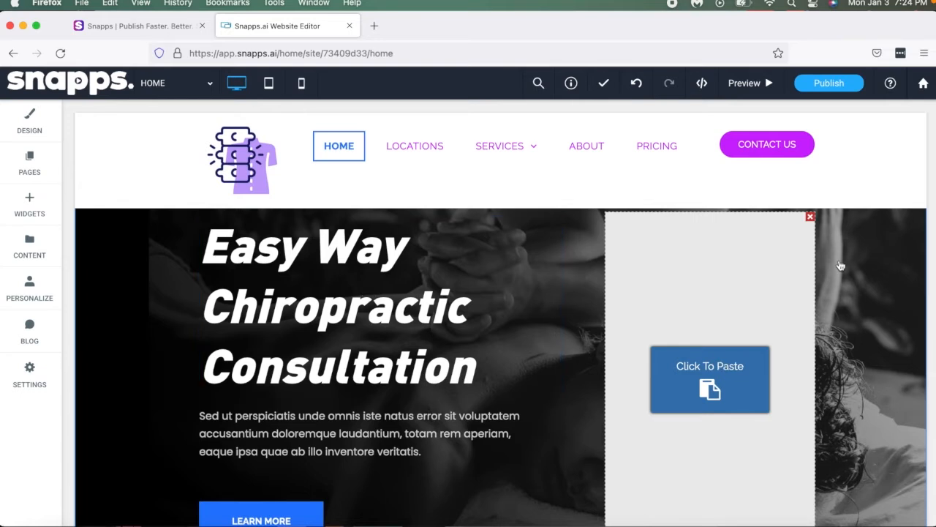
left_click(908, 235)
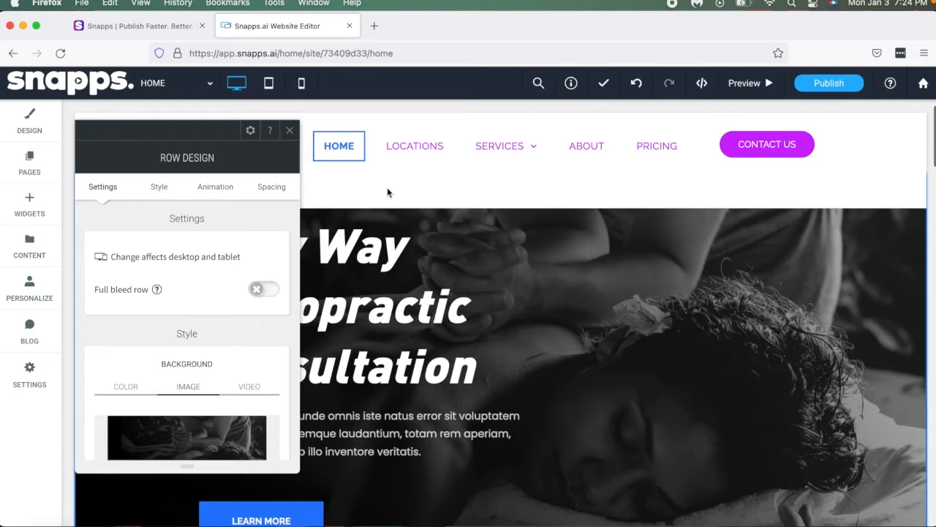
left_click(290, 130)
scroll(232, 385, "down", 3)
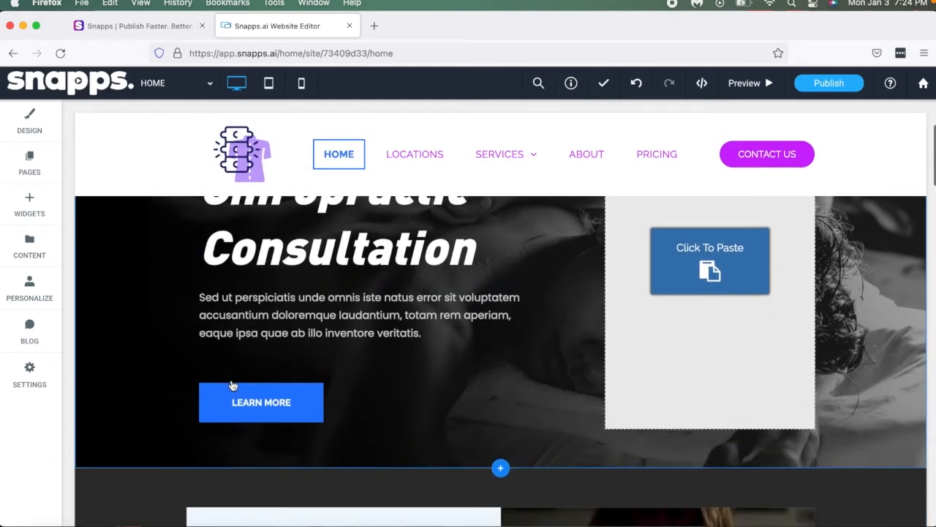
scroll(232, 386, "down", 2)
scroll(98, 324, "up", 4)
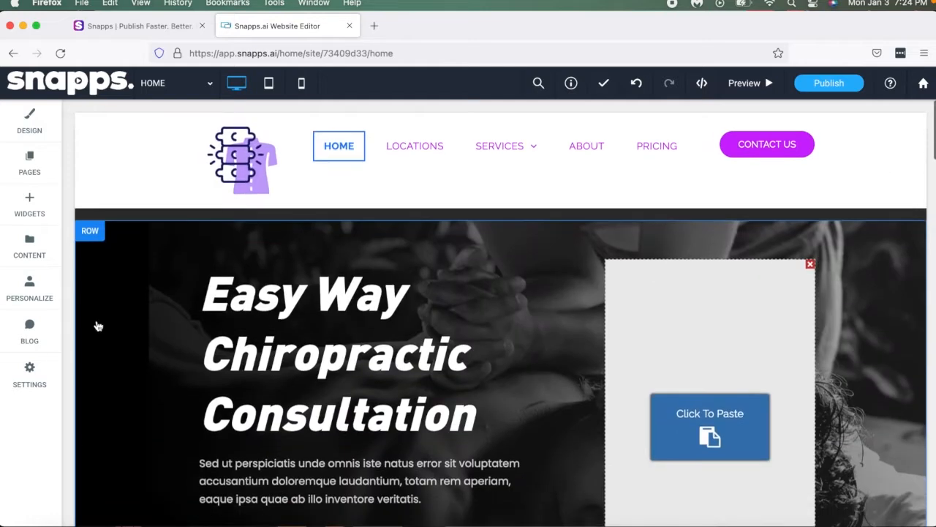
Add a new row below the "Easy Way Chiropractic Consultation" hero row
scroll(98, 326, "down", 1)
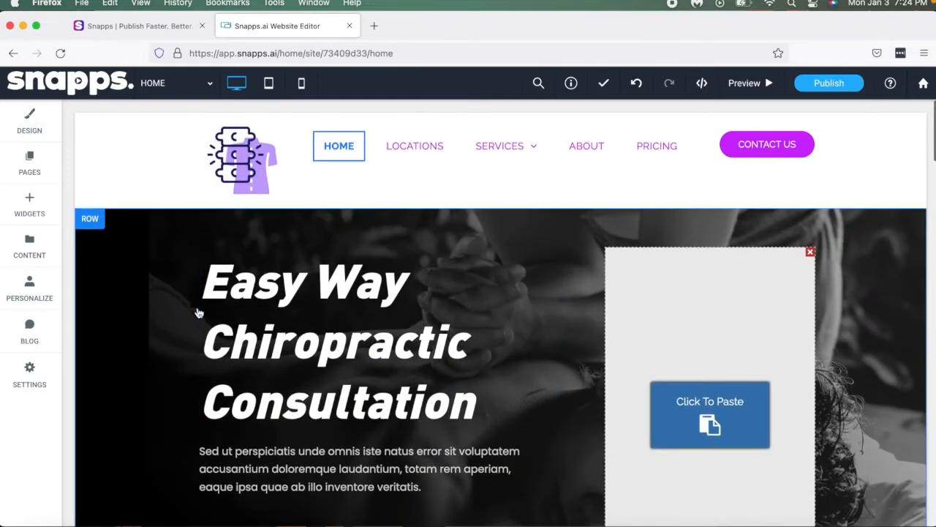
left_click(84, 220)
mouse_move(146, 273)
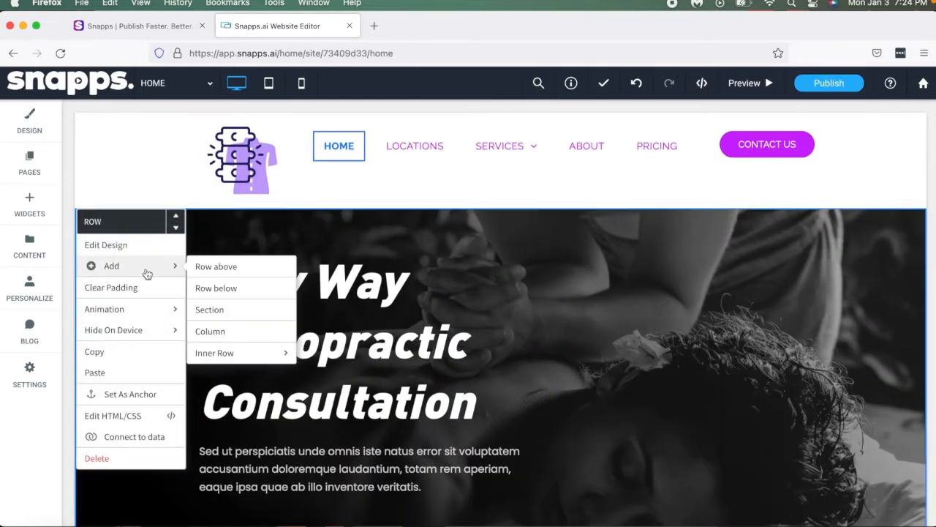
left_click(216, 291)
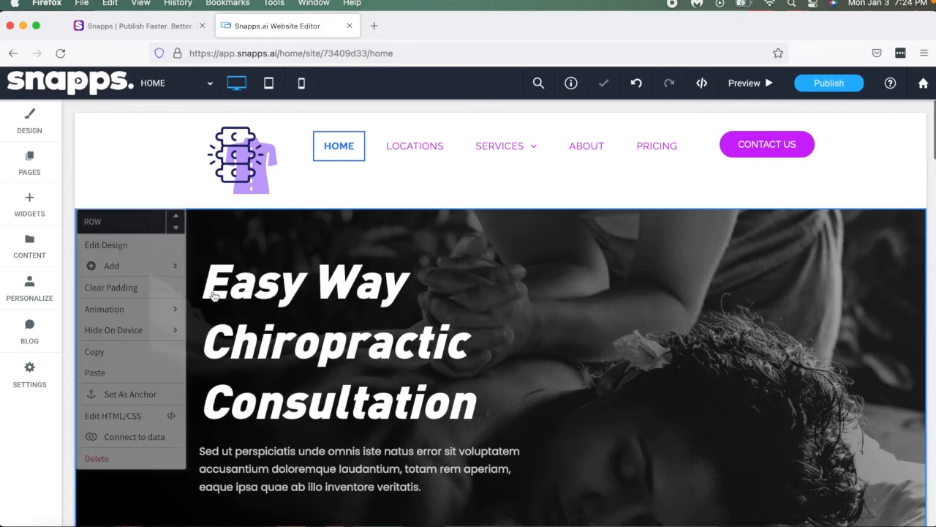
scroll(212, 297, "down", 5)
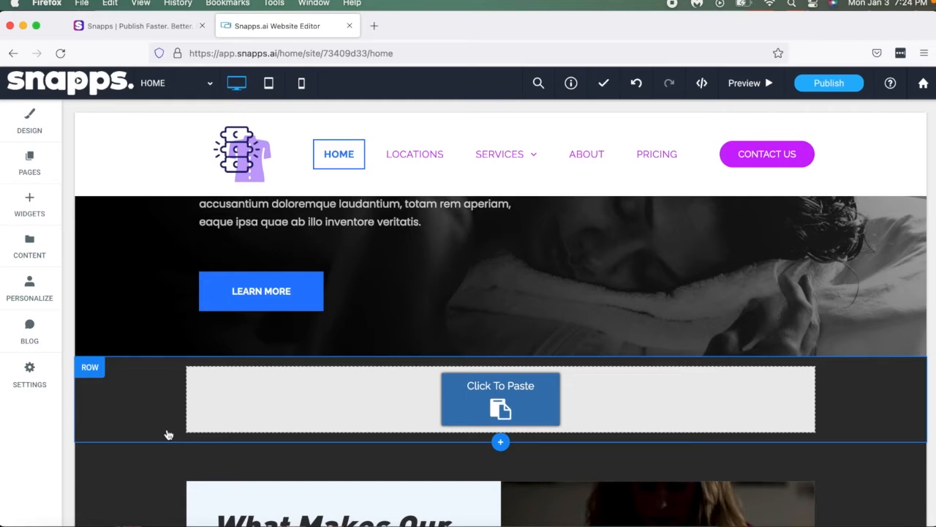
Add a second column to the empty row below the hero
left_click(91, 368)
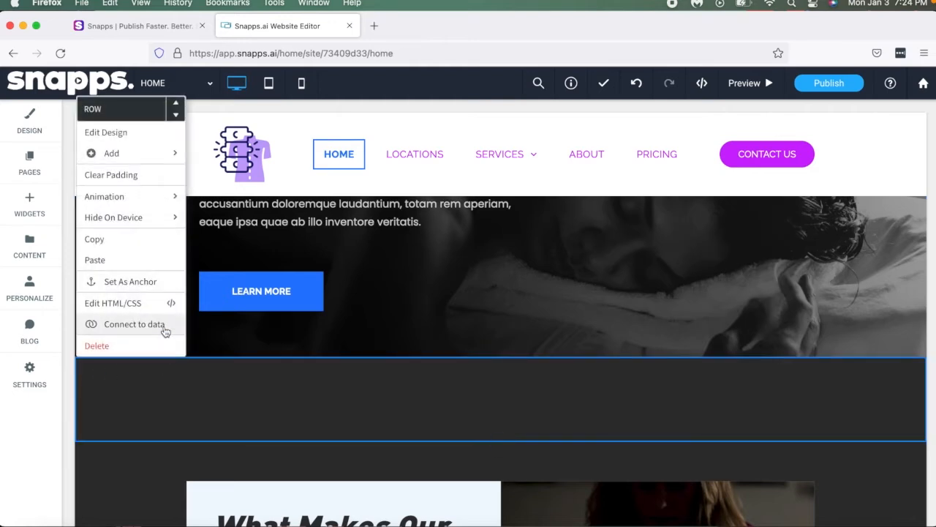
mouse_move(173, 153)
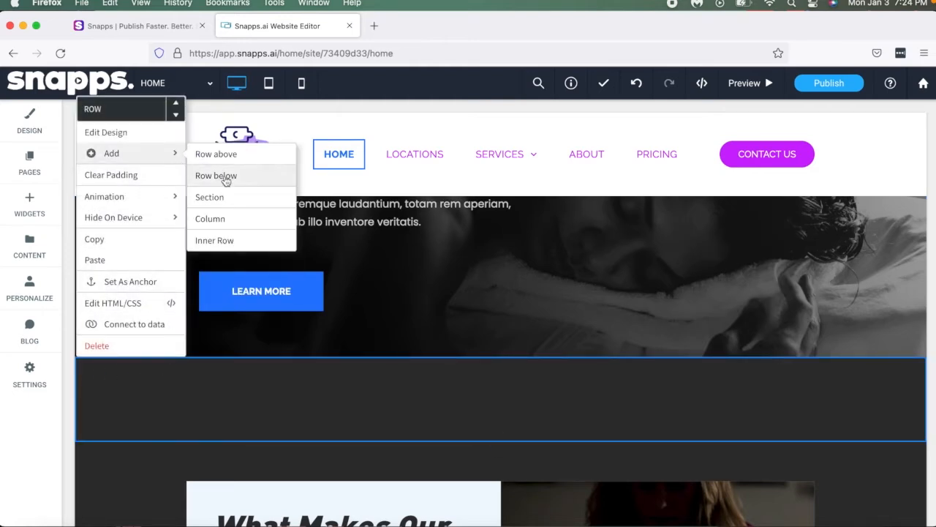
left_click(226, 218)
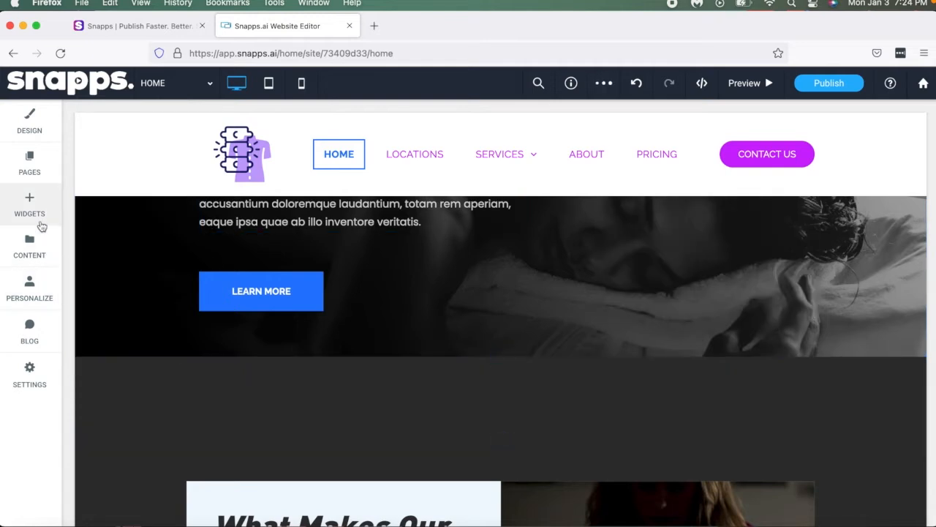
left_click(29, 206)
scroll(180, 318, "down", 3)
scroll(179, 322, "down", 6)
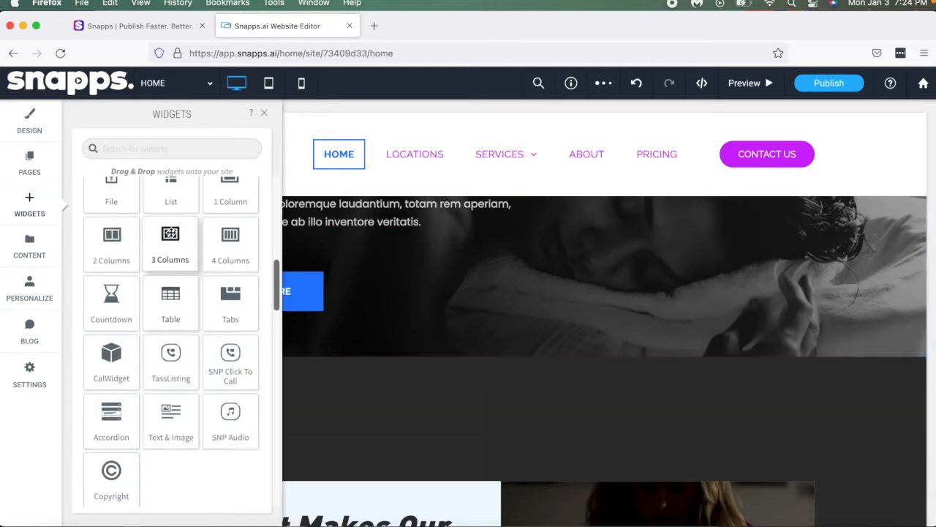
left_click(264, 113)
Add an inner row to column 1 of the empty two-column row below the hero
scroll(162, 432, "down", 3)
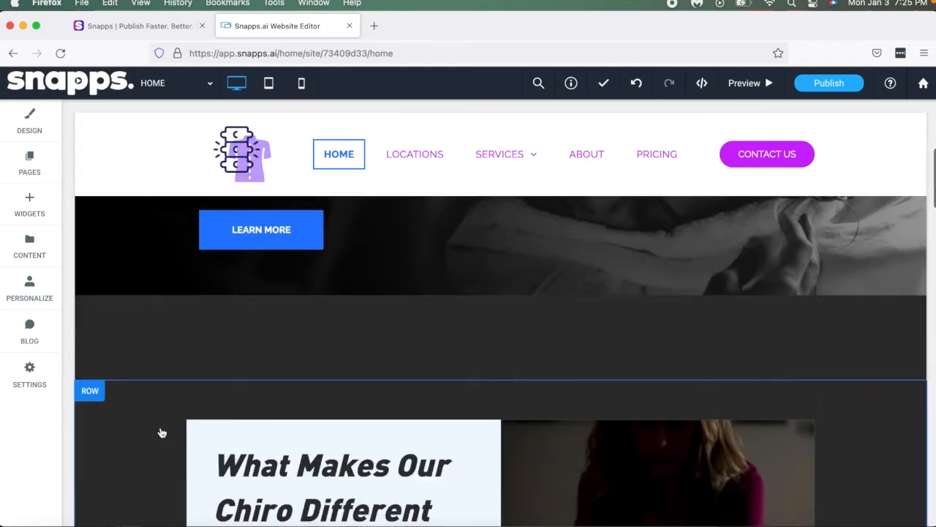
scroll(161, 432, "up", 3)
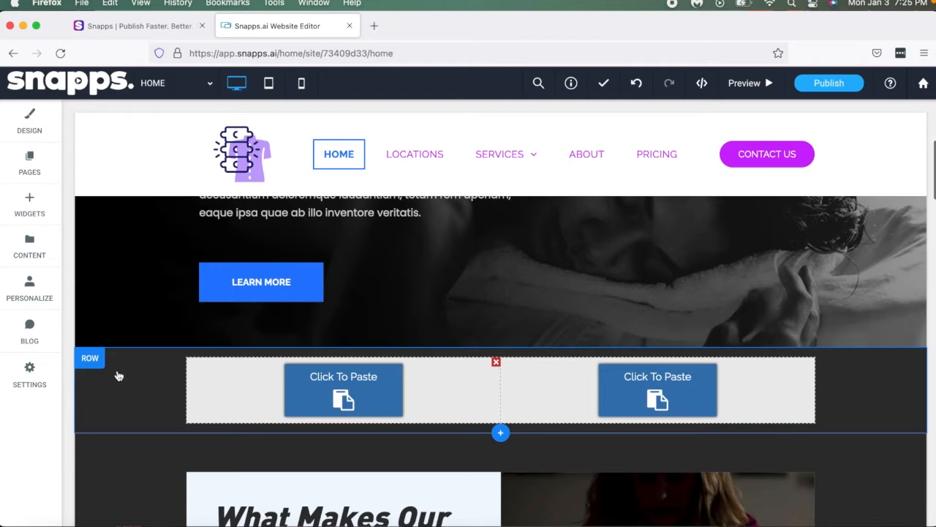
left_click(90, 359)
mouse_move(163, 150)
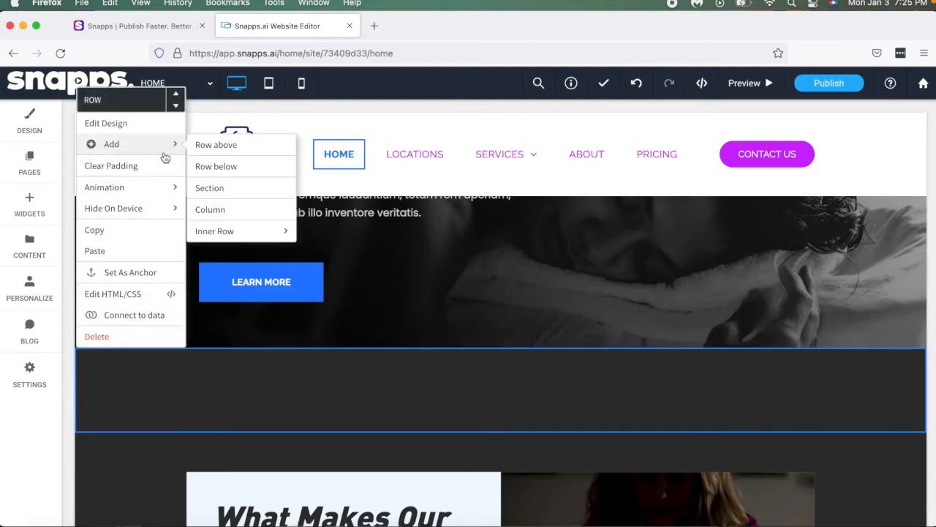
mouse_move(224, 231)
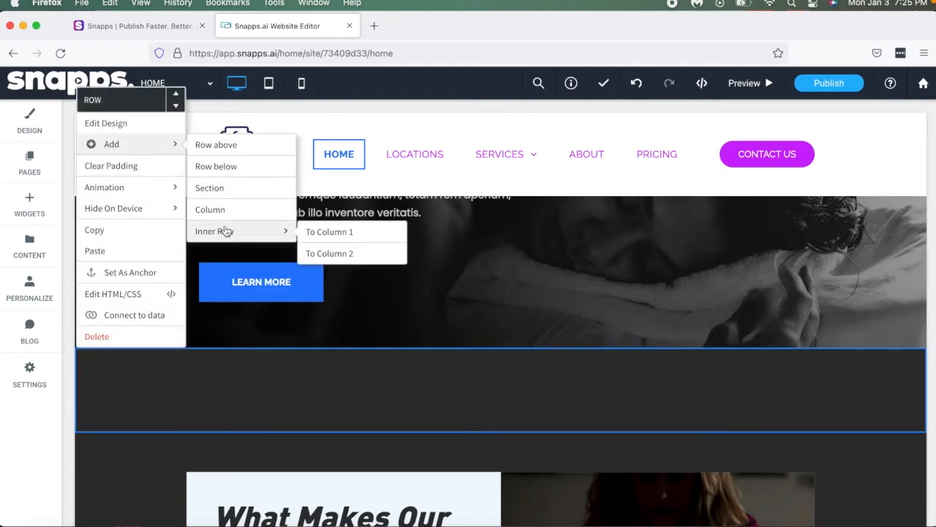
left_click(317, 233)
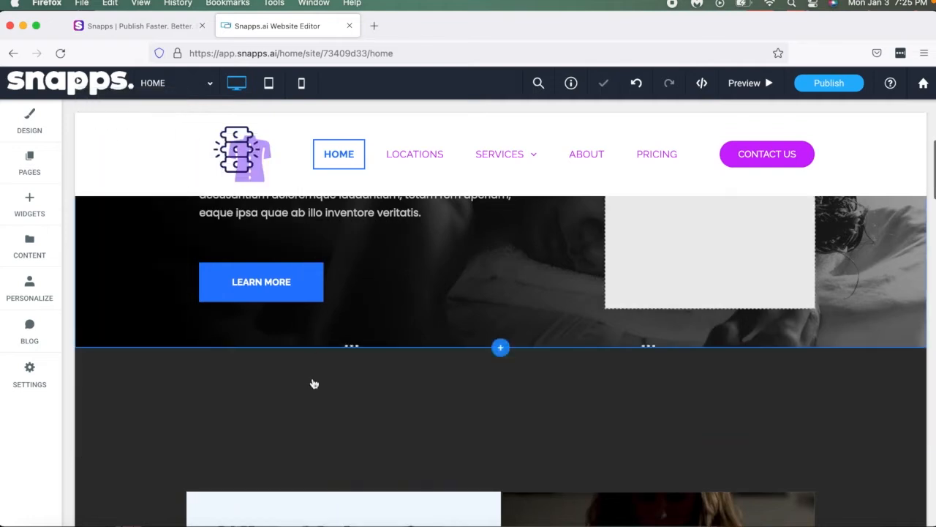
Delete the second column of the inner row inside column 1
scroll(322, 388, "down", 2)
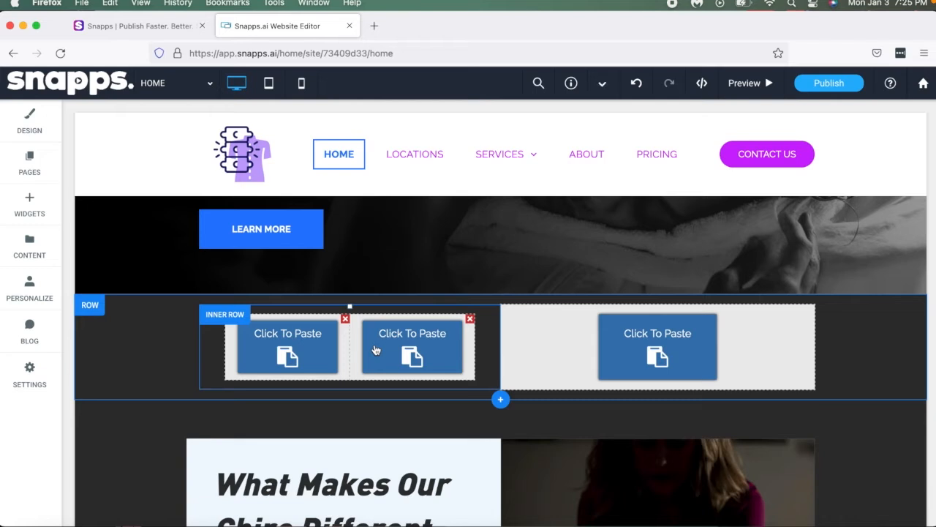
scroll(375, 350, "up", 3)
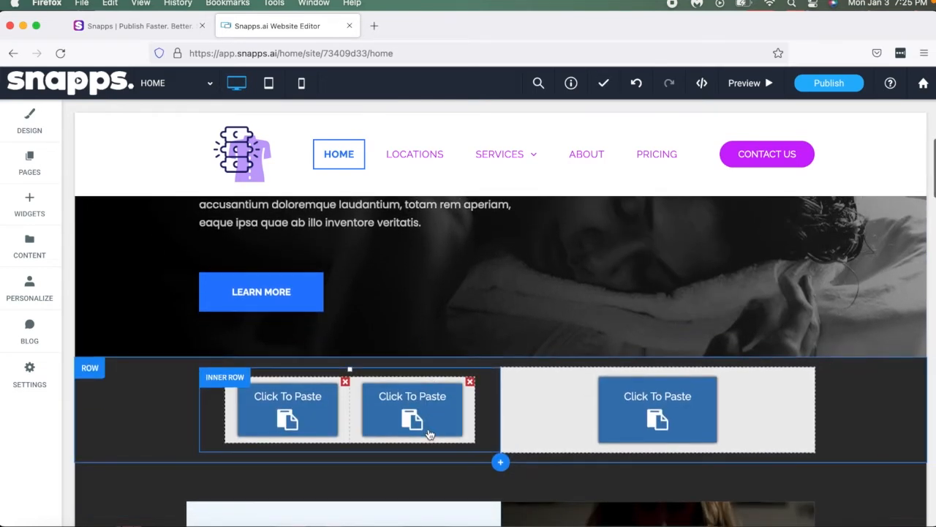
left_click(470, 383)
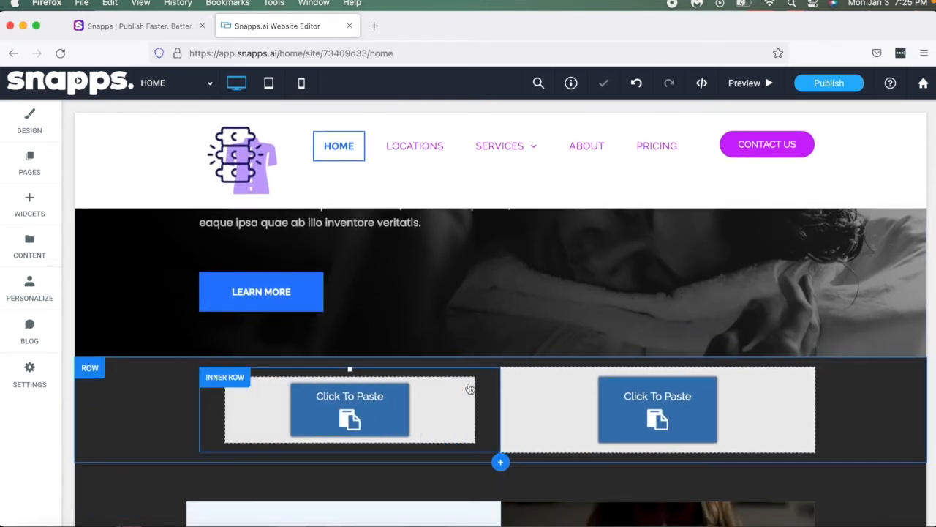
left_click(387, 425)
scroll(384, 410, "up", 1)
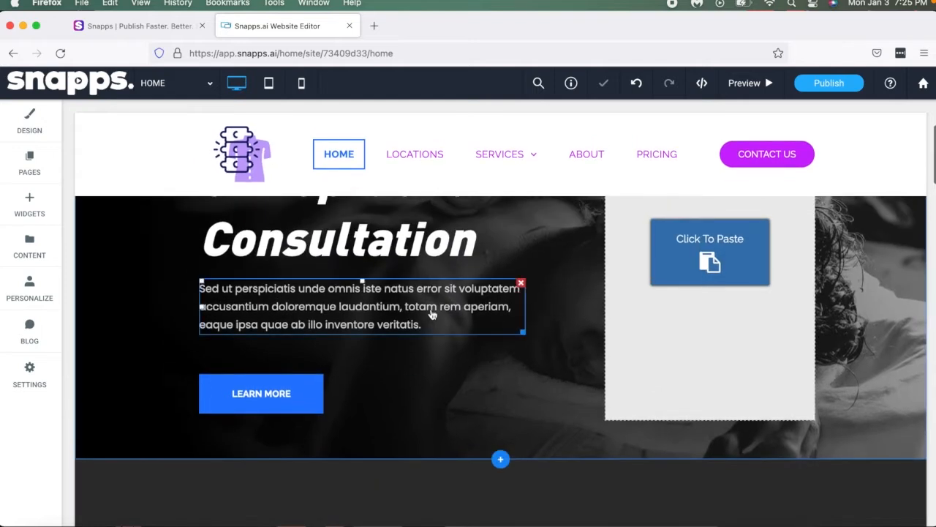
scroll(432, 314, "down", 4)
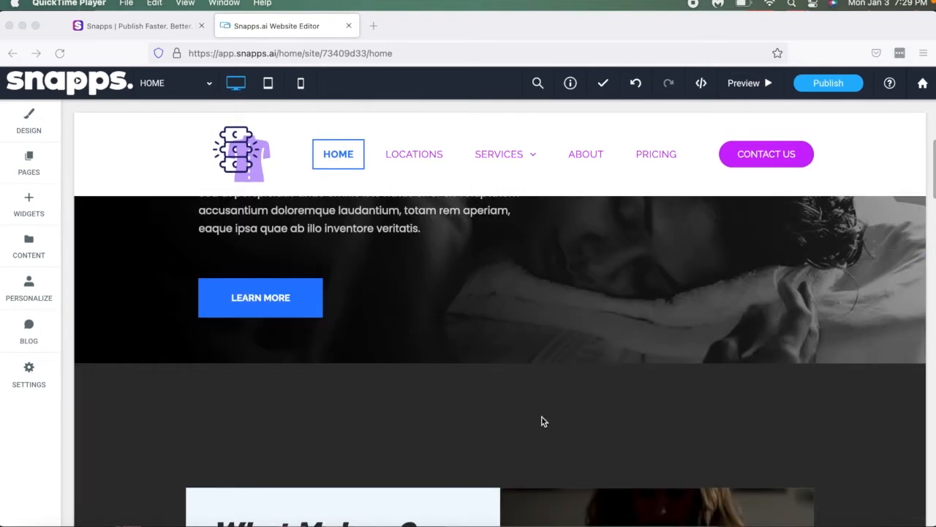
scroll(541, 420, "up", 5)
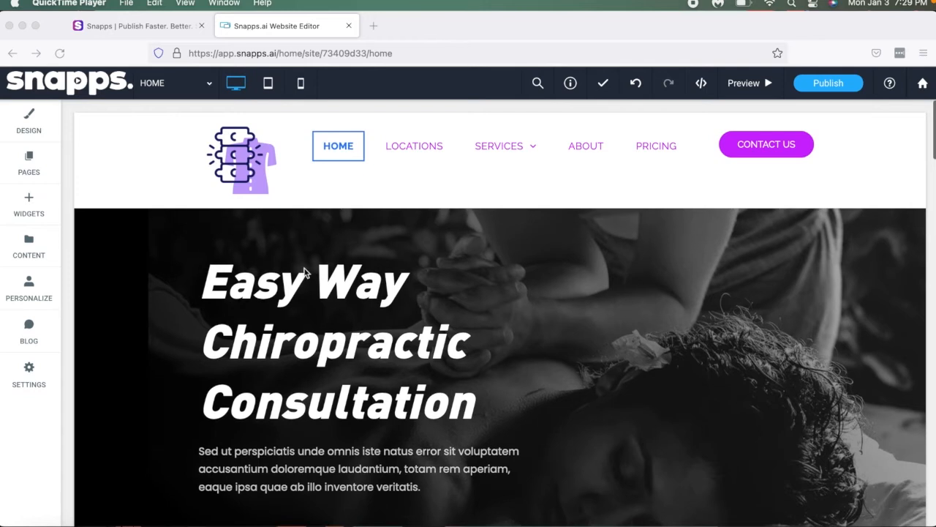
scroll(433, 342, "down", 3)
left_click(432, 341)
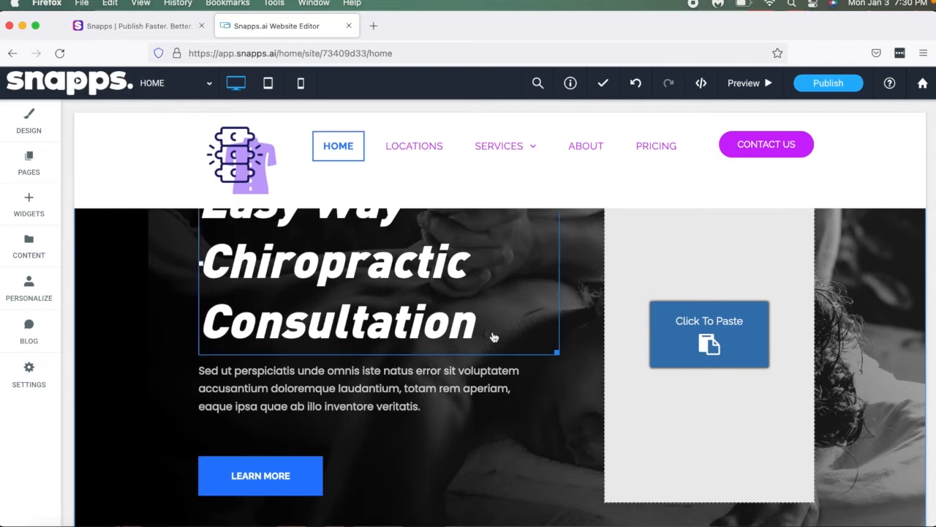
Place a Text widget in the first column of the empty row below the hero and finish its initial text edit
scroll(494, 337, "down", 5)
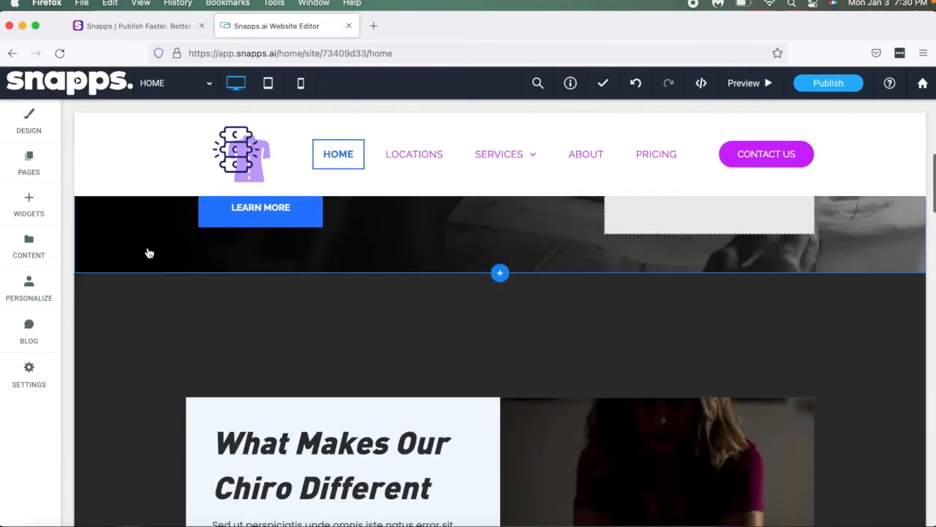
left_click(51, 211)
left_click_drag(136, 248, 340, 341)
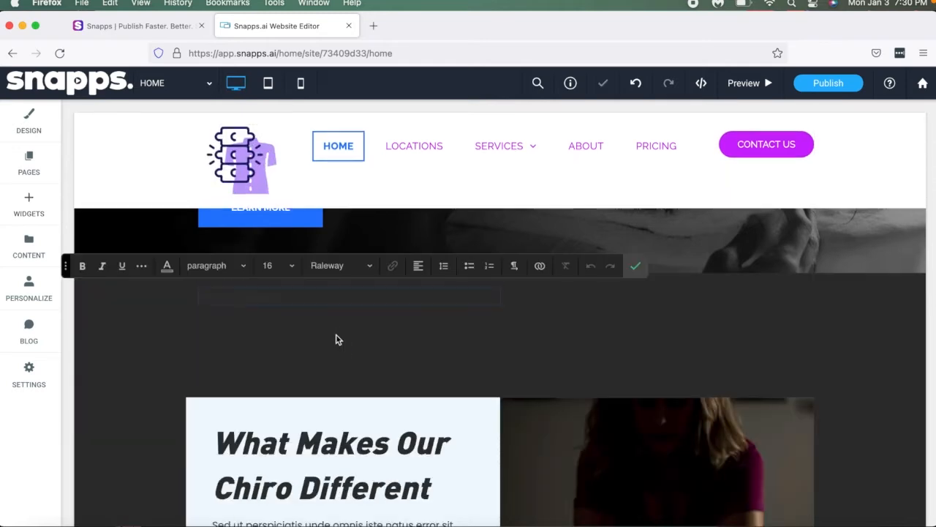
left_click(633, 272)
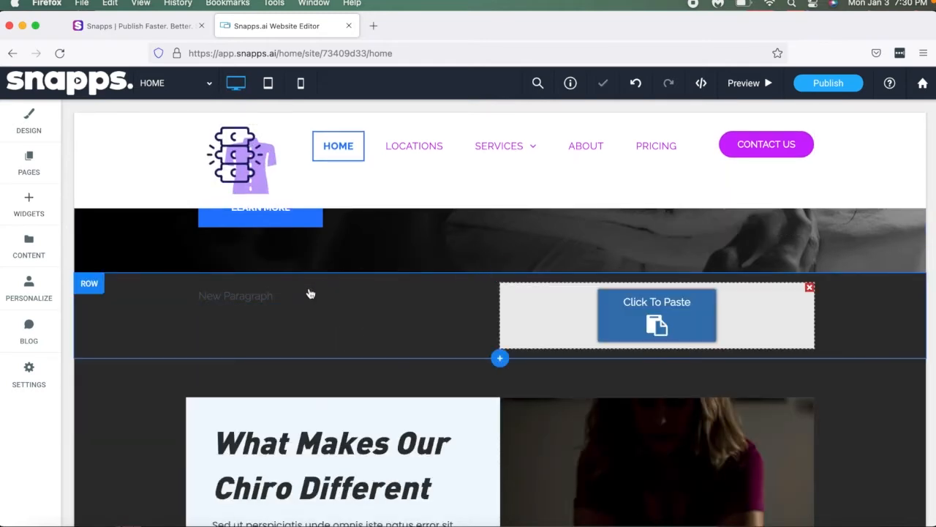
Replace the new text widget's placeholder paragraph with "NYC CHIROPRACTOR"
left_click(307, 293)
left_click_drag(308, 291, 169, 282)
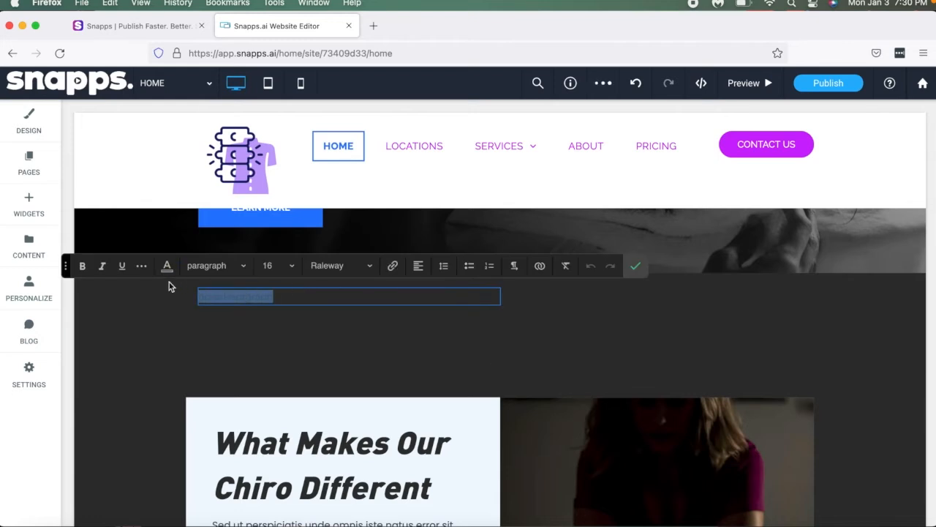
type("NYC CHIROPRACTOR")
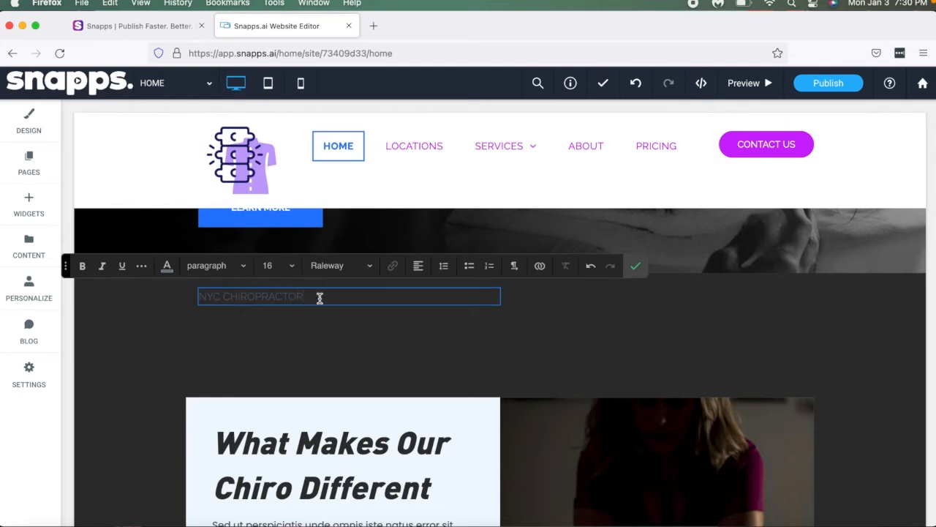
Format the "NYC CHIROPRACTOR" text as Heading 1 and finish editing the text widget
left_click_drag(320, 298, 198, 292)
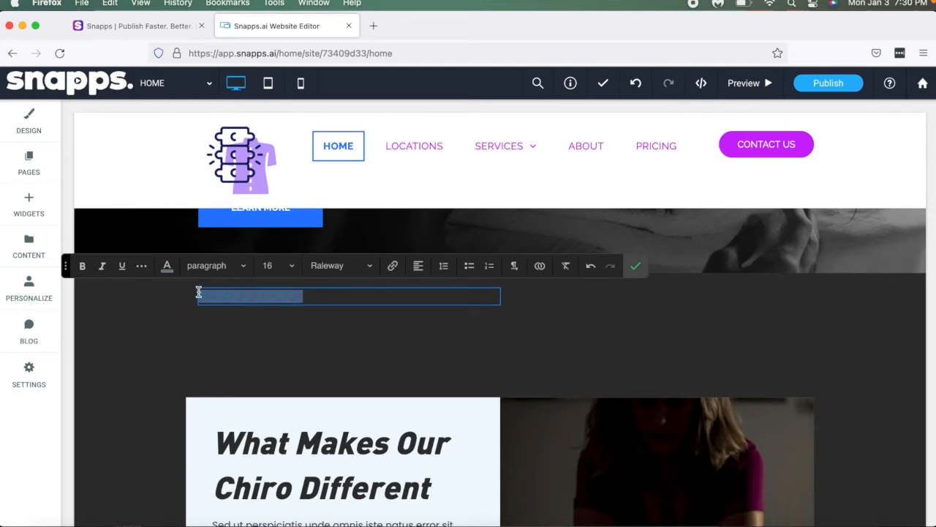
left_click(216, 275)
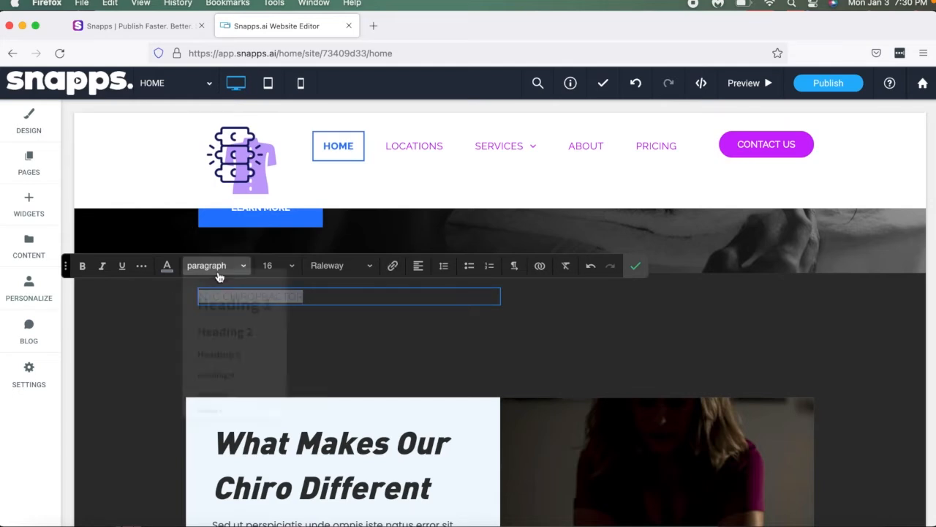
left_click(220, 313)
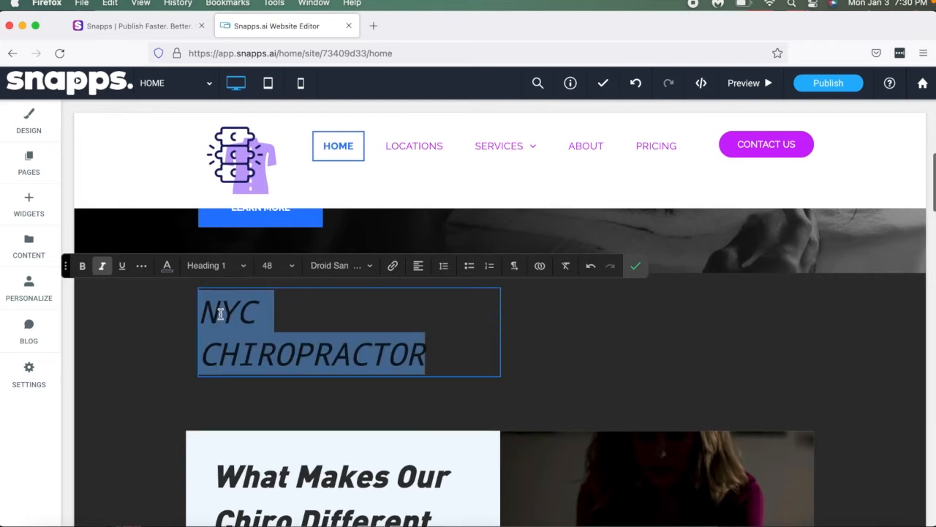
left_click(634, 267)
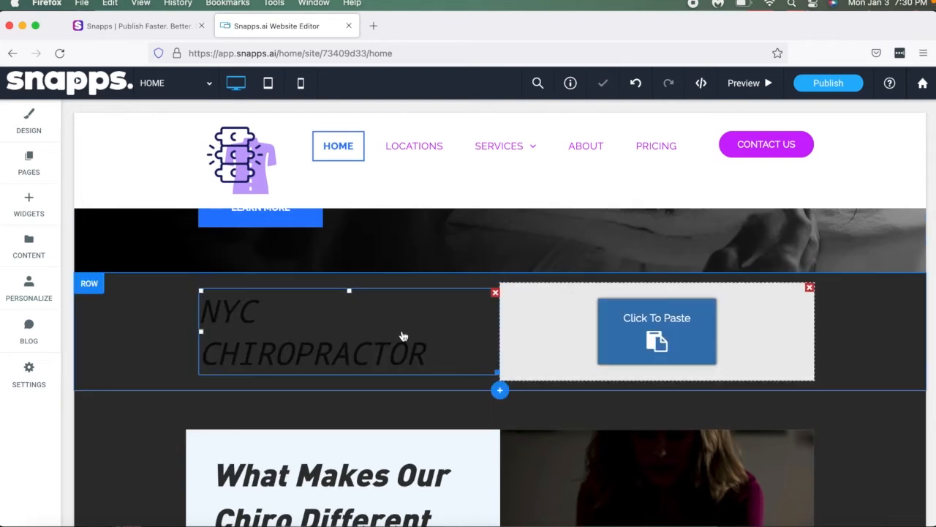
Copy the "NYC CHIROPRACTOR" text block and paste the duplicate beneath it in the same column
right_click(401, 336)
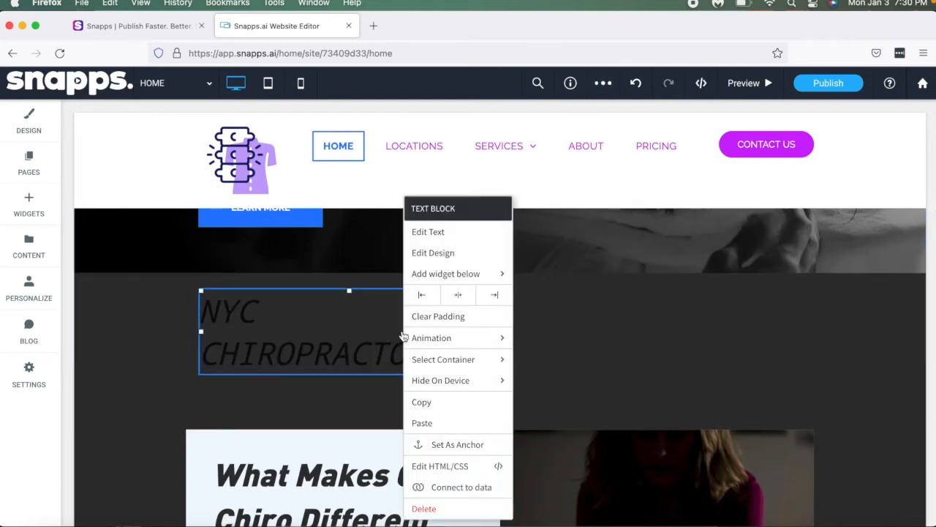
left_click(445, 401)
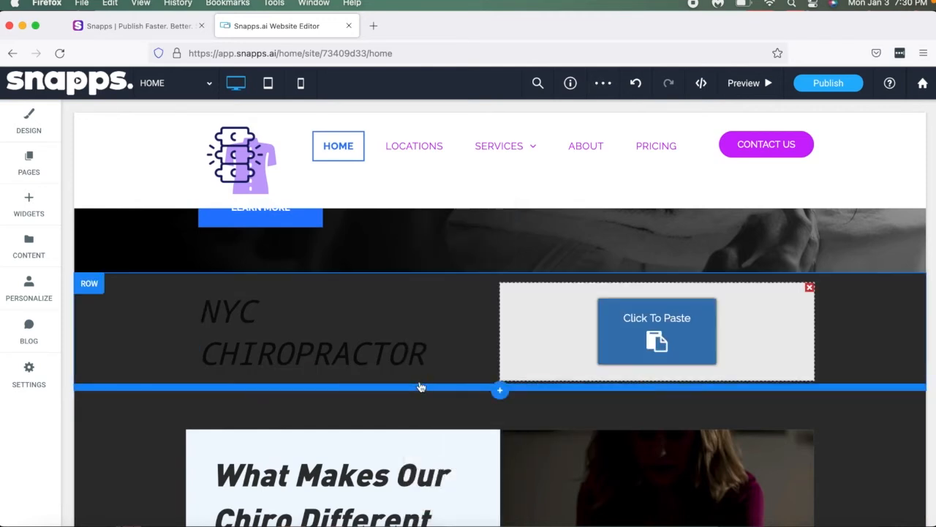
left_click(419, 386)
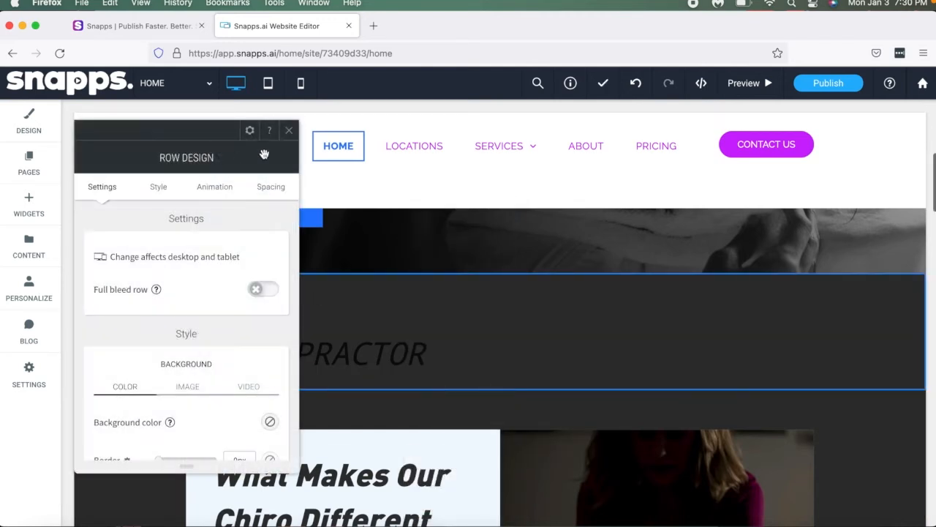
left_click(288, 132)
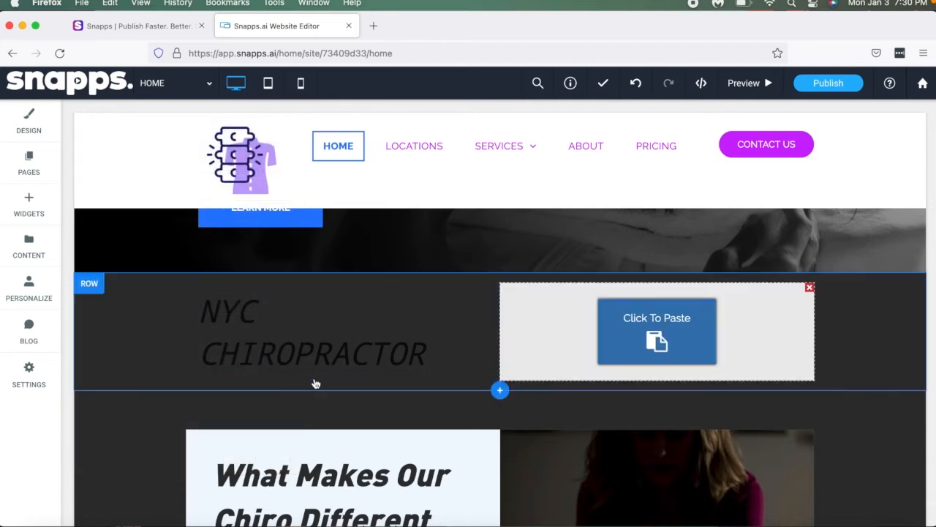
right_click(317, 374)
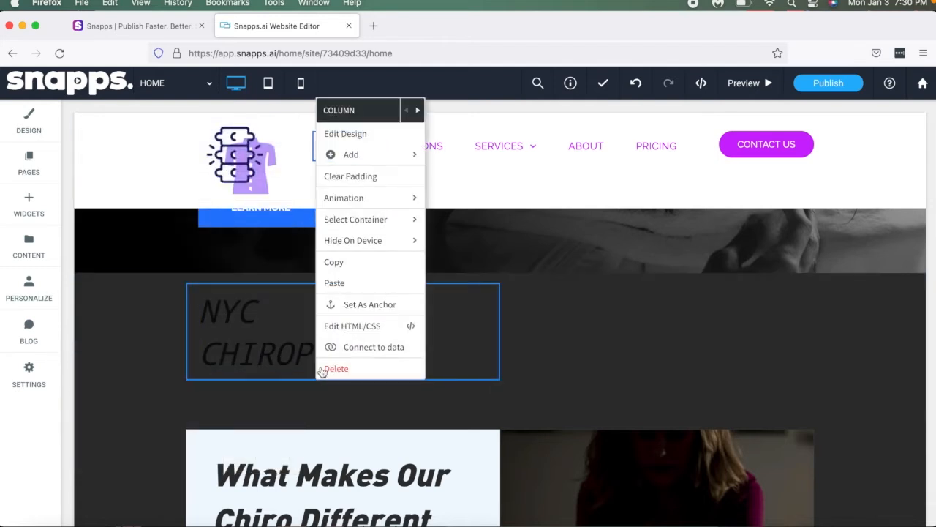
left_click(375, 292)
scroll(361, 360, "up", 3)
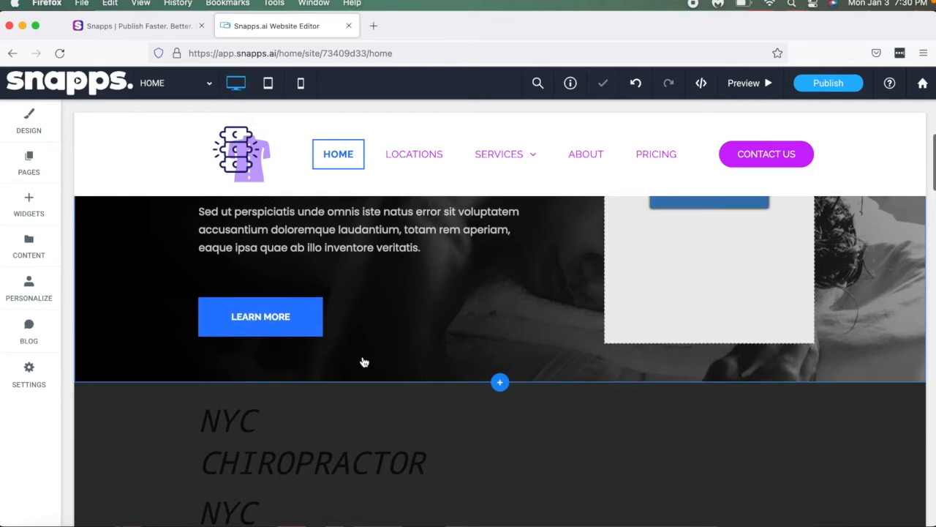
Replace the wording of the lower "NYC CHIROPRACTOR" copy with "FILLER text"
scroll(362, 360, "down", 4)
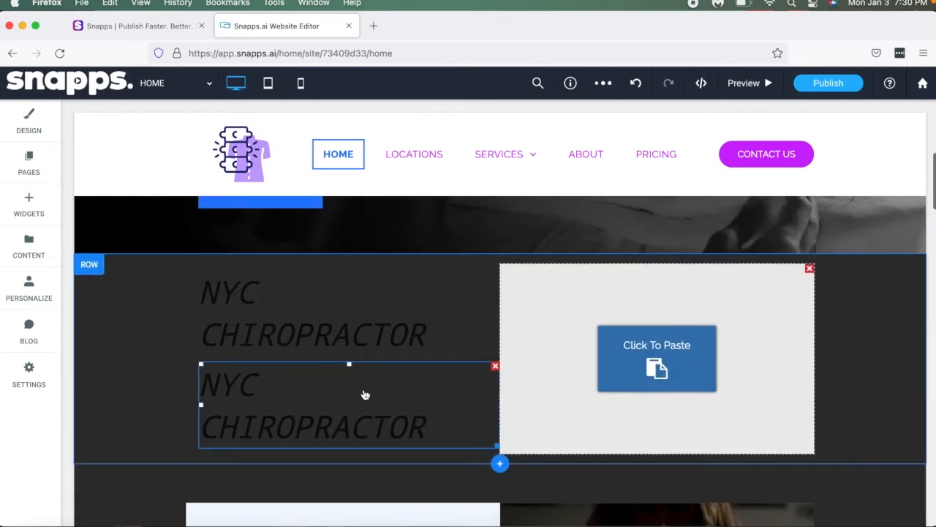
left_click(365, 395)
left_click_drag(408, 429, 327, 384)
left_click(443, 432)
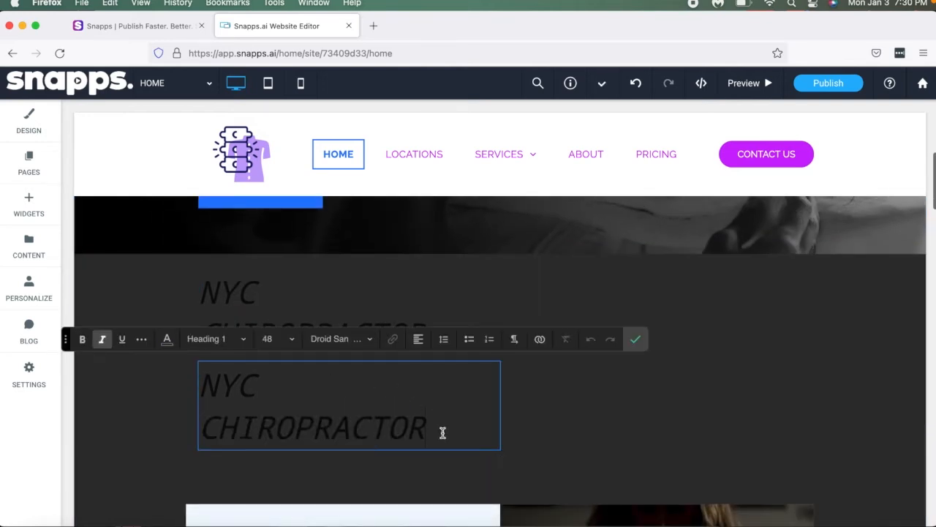
left_click_drag(442, 433, 228, 350)
type("FILLER")
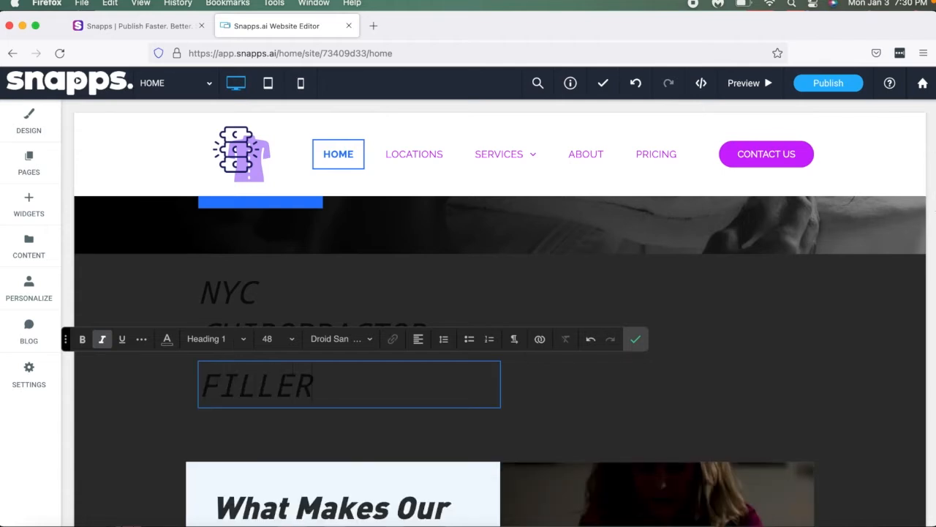
type(" text")
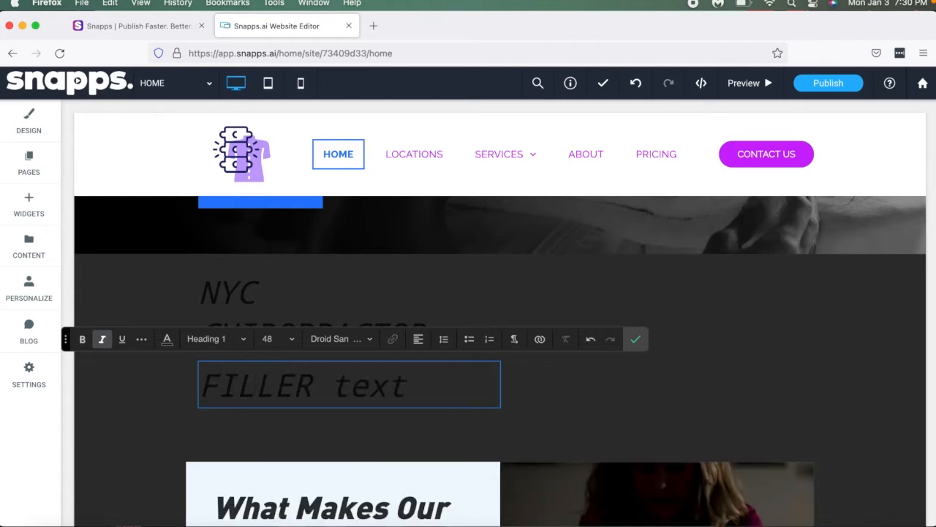
Change the "FILLER text" block to paragraph style and finish editing it
left_click_drag(447, 387, 184, 376)
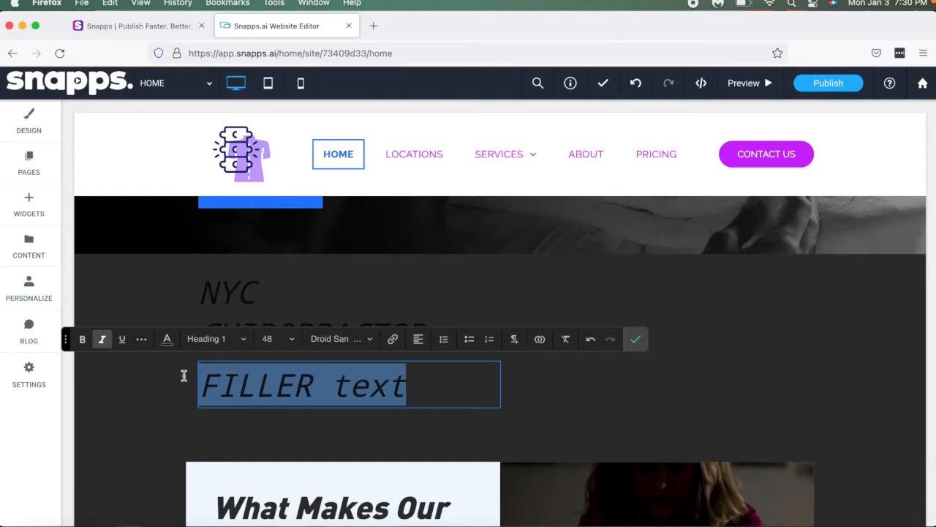
left_click(214, 339)
left_click(231, 363)
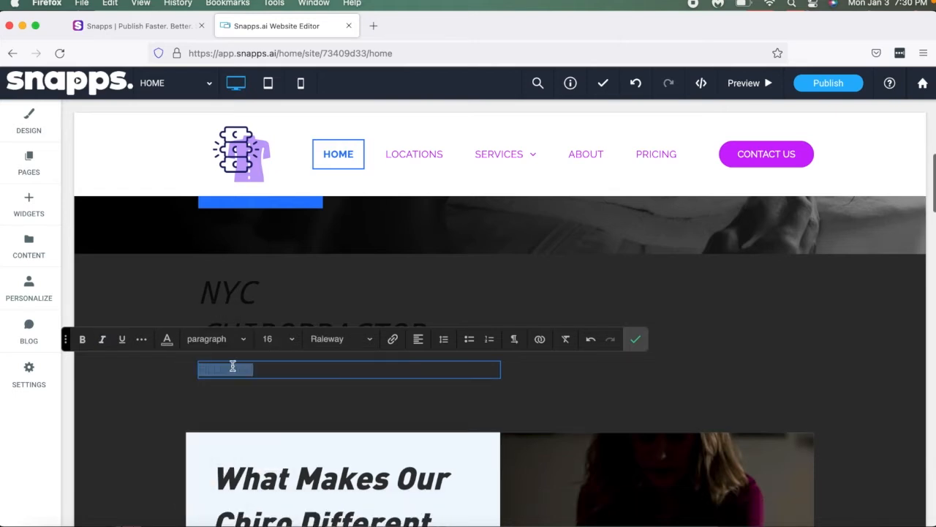
left_click(636, 340)
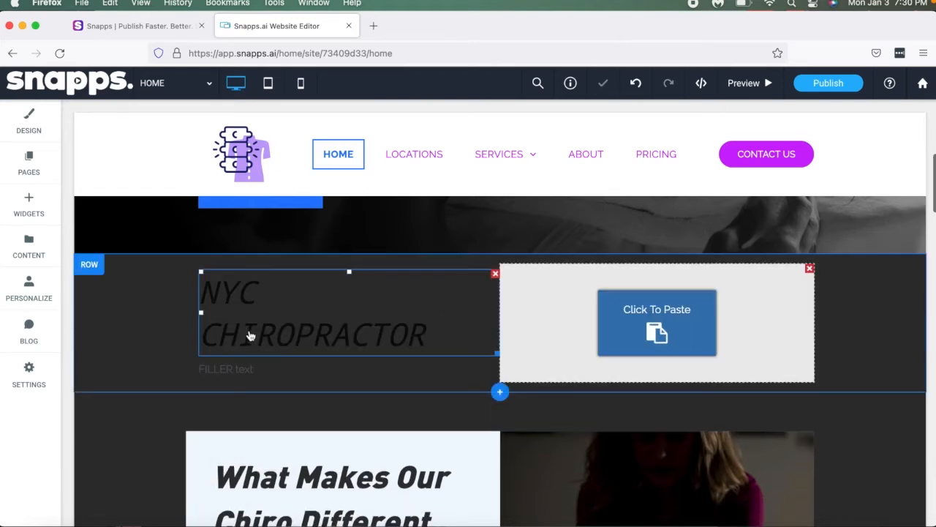
Place a Button widget below the filler text and label it "Contact US"
left_click(29, 205)
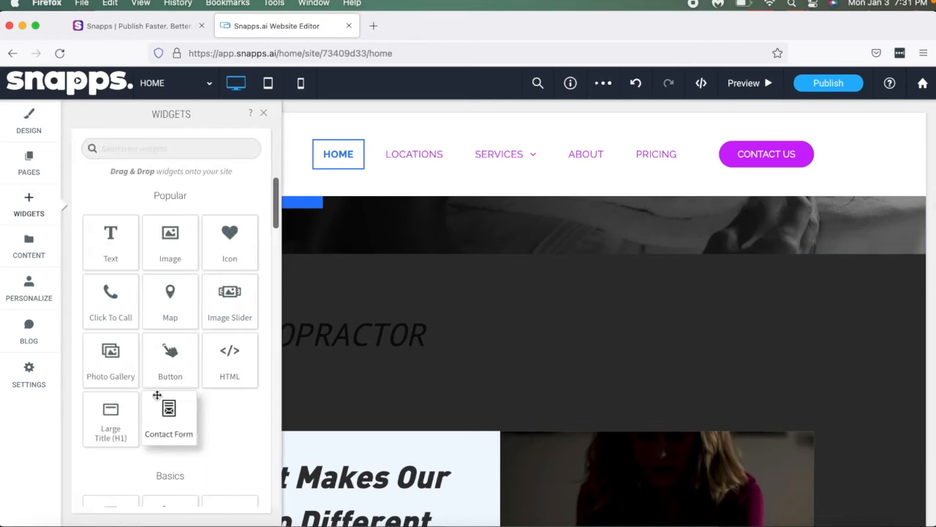
left_click_drag(164, 364, 268, 278)
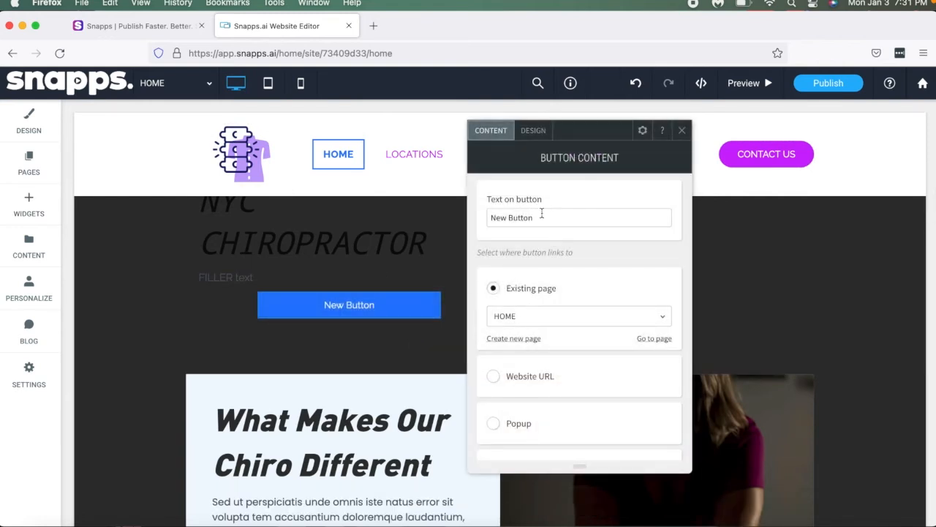
left_click_drag(542, 213, 472, 202)
type("Cont")
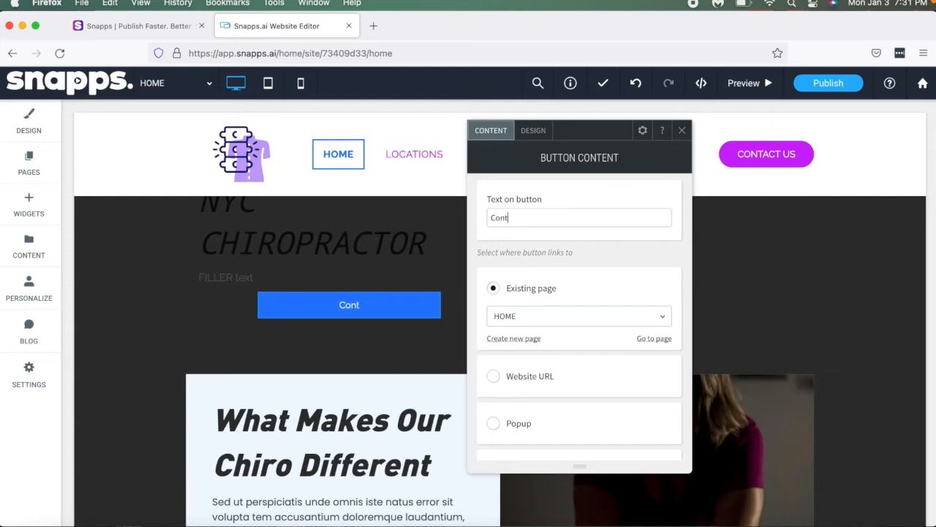
type("act US")
Link the "Contact US" button to the existing Contact page
left_click(554, 316)
scroll(555, 377, "down", 3)
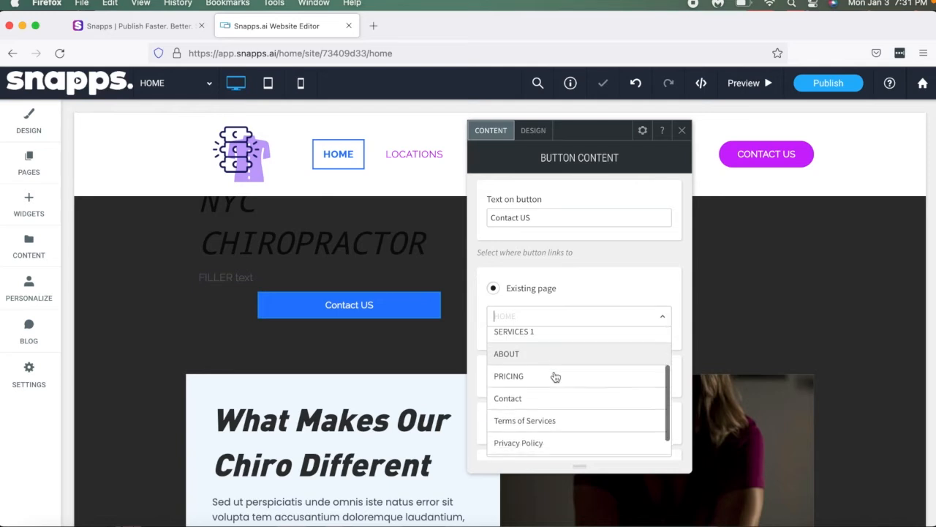
left_click(549, 389)
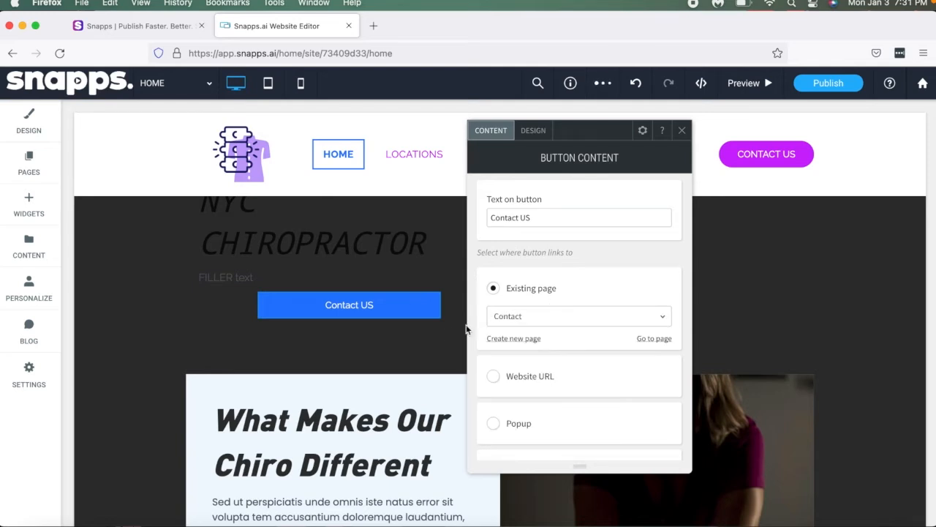
Set the "Contact US" button's left outer margin to 0px in its design spacing and close the settings
scroll(448, 335, "up", 5)
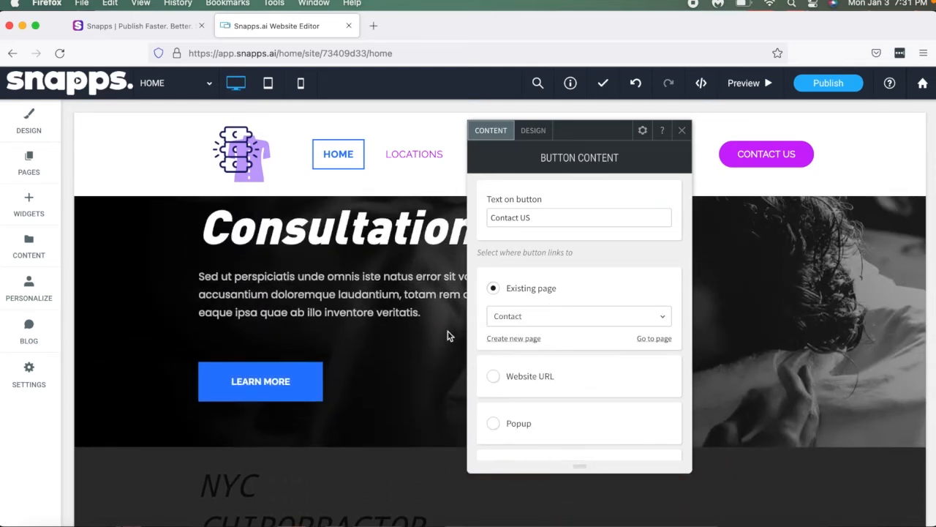
scroll(448, 336, "down", 5)
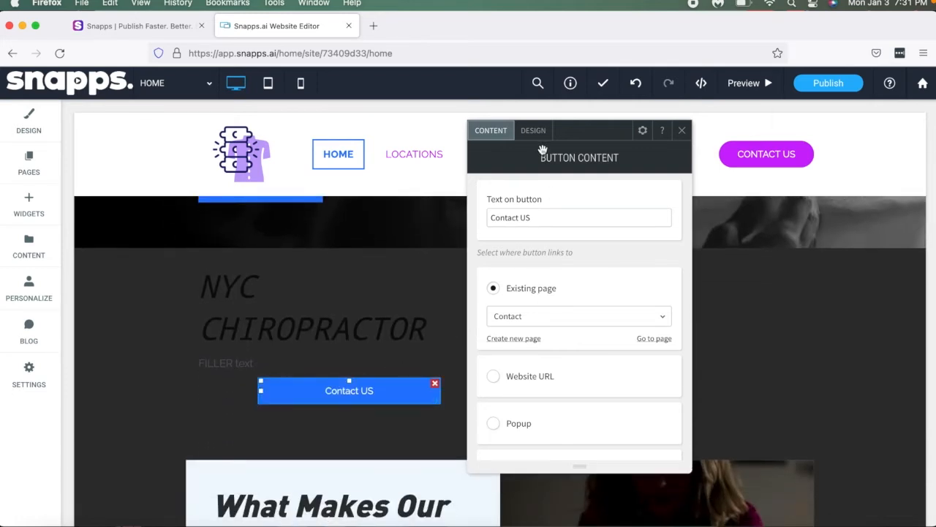
left_click(539, 135)
scroll(557, 282, "down", 6)
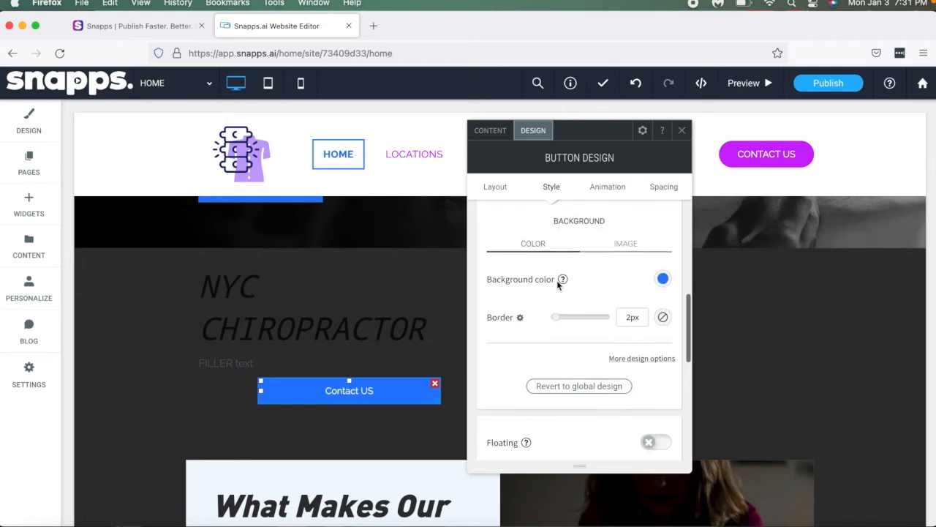
scroll(557, 285, "down", 3)
left_click(549, 253)
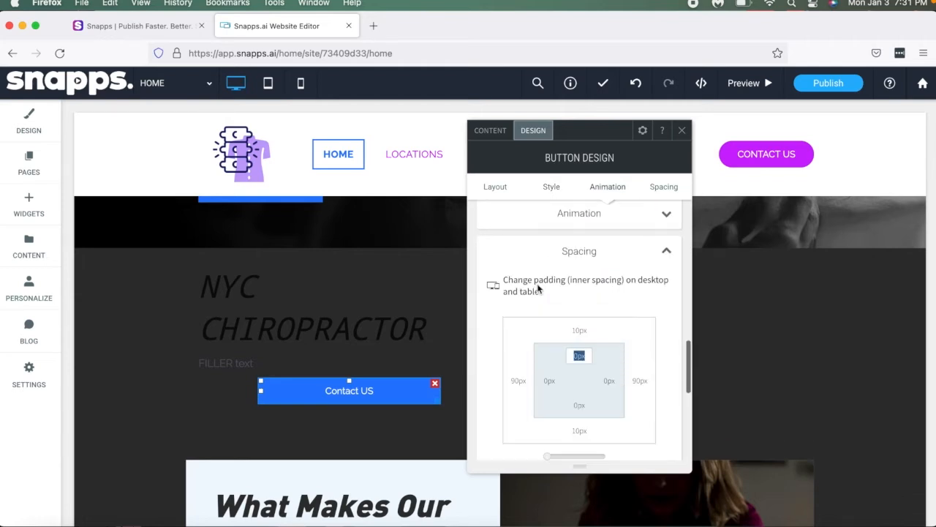
scroll(515, 366, "down", 3)
left_click(518, 306)
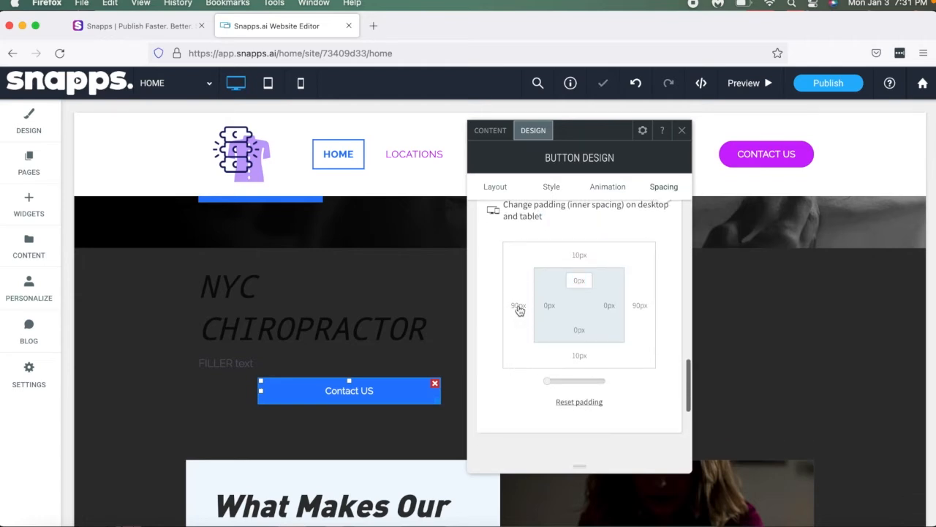
left_click_drag(568, 389, 526, 388)
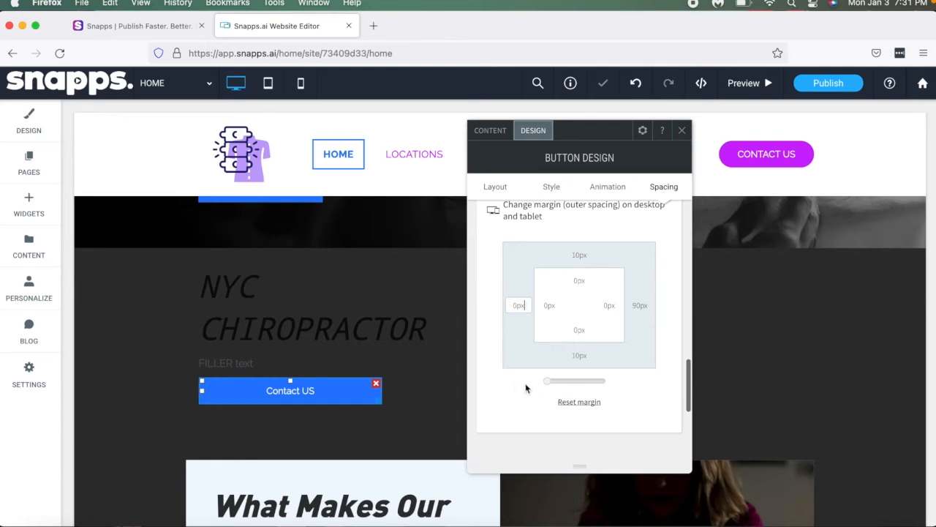
left_click(681, 130)
Give the row with the "Contact US" button the dark hero massage photo header-bg-3ef8848d.png as its background image
scroll(472, 308, "up", 5)
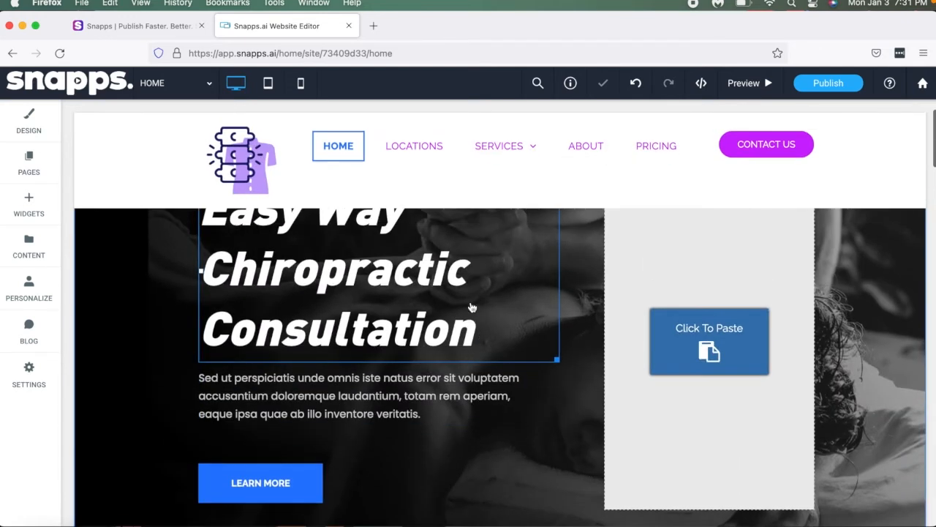
scroll(450, 399, "down", 3)
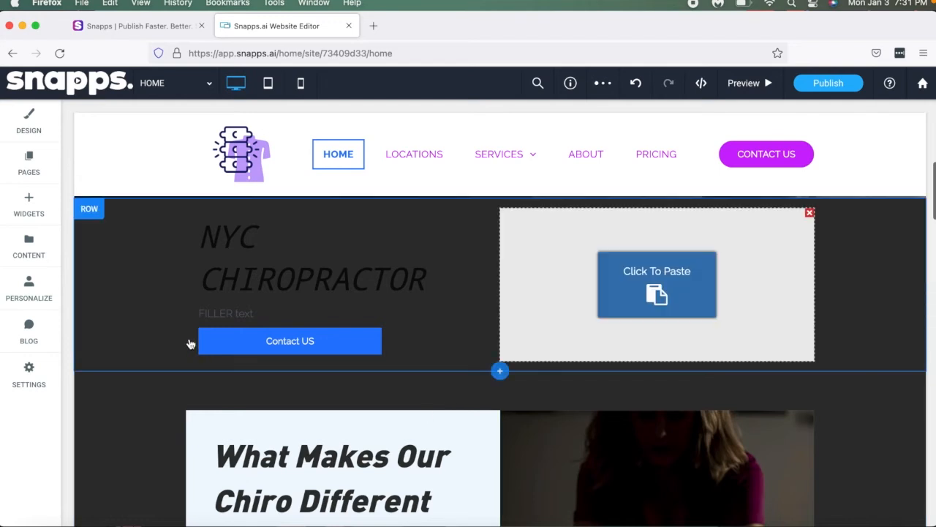
left_click(122, 264)
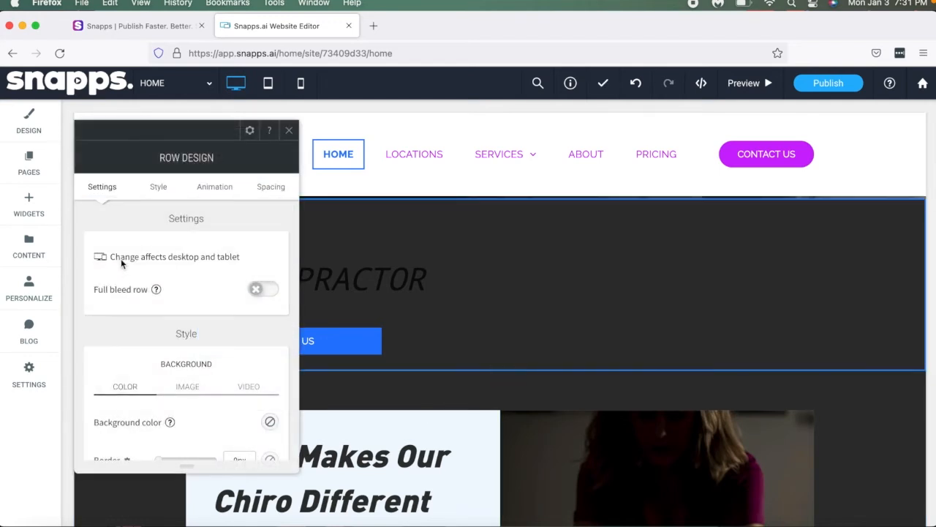
scroll(120, 261, "down", 2)
left_click(193, 312)
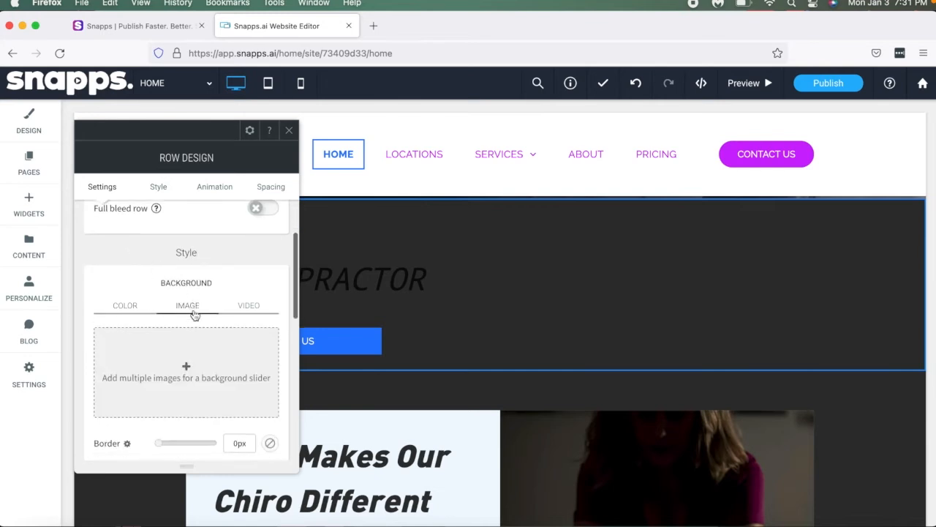
scroll(194, 312, "down", 3)
left_click(198, 295)
scroll(399, 313, "down", 5)
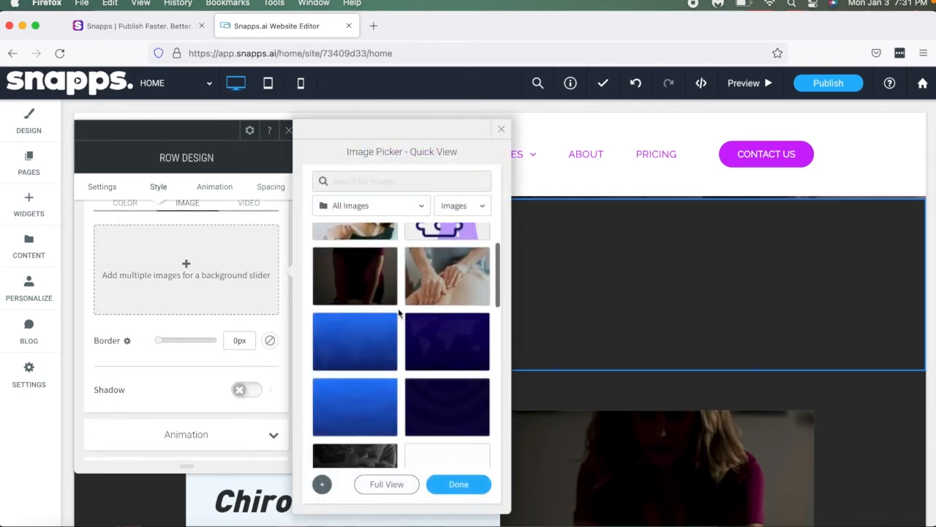
left_click(362, 359)
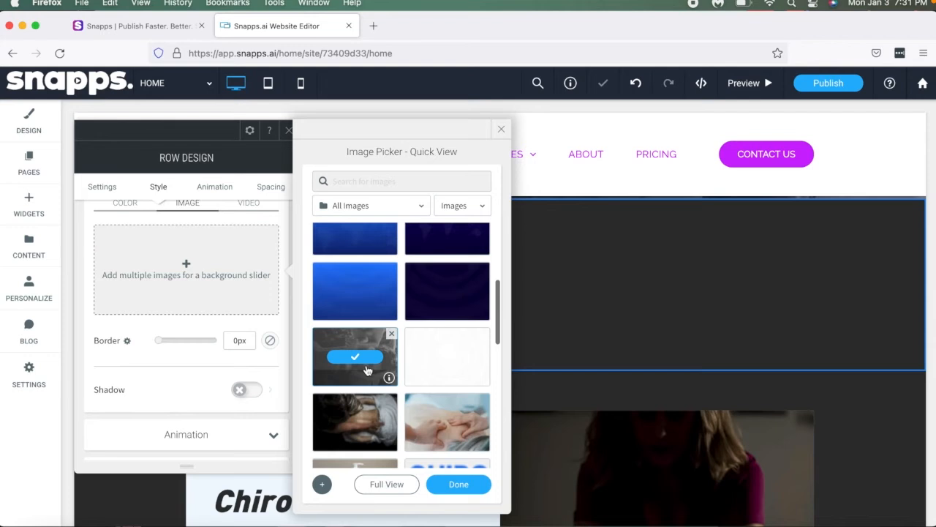
left_click(459, 484)
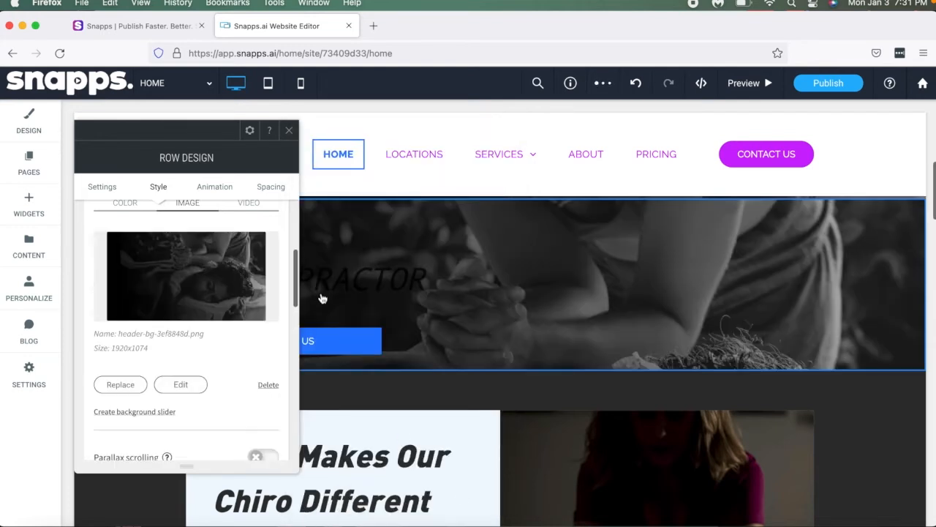
Close the row design settings and extend the NYC Chiropractor row downward so it shows more of the background photo
left_click(290, 130)
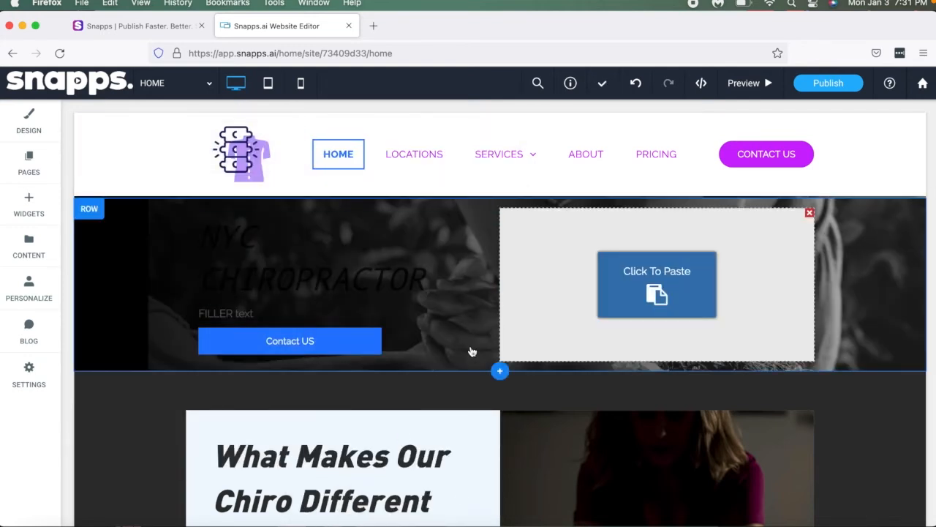
scroll(472, 352, "up", 10)
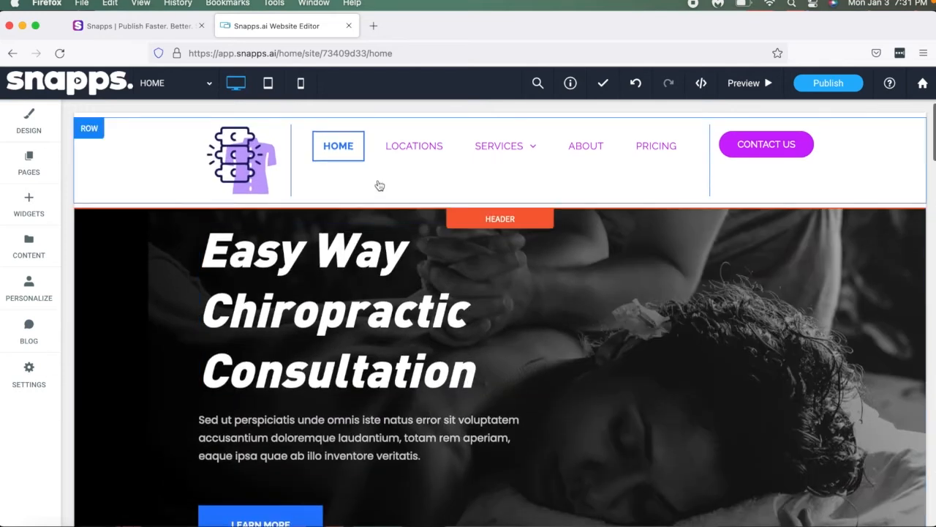
mouse_move(188, 221)
scroll(183, 275, "down", 5)
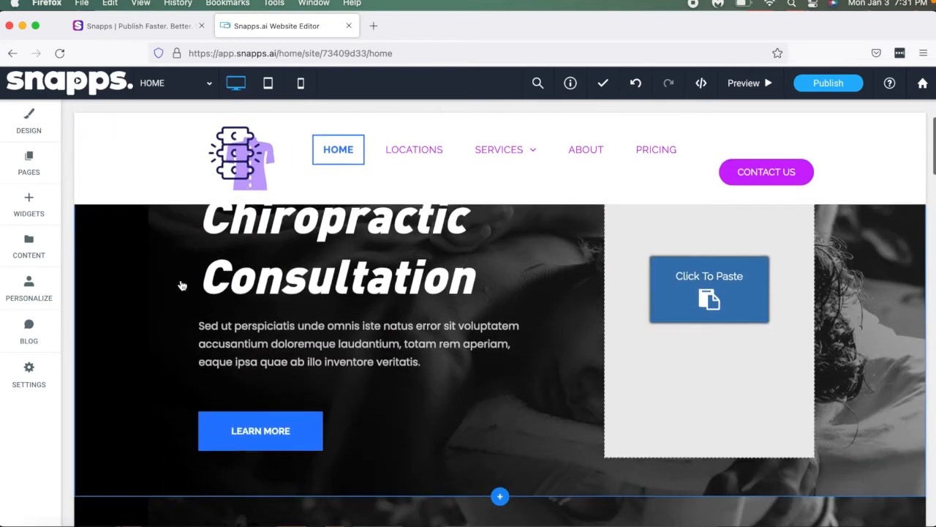
scroll(183, 285, "down", 4)
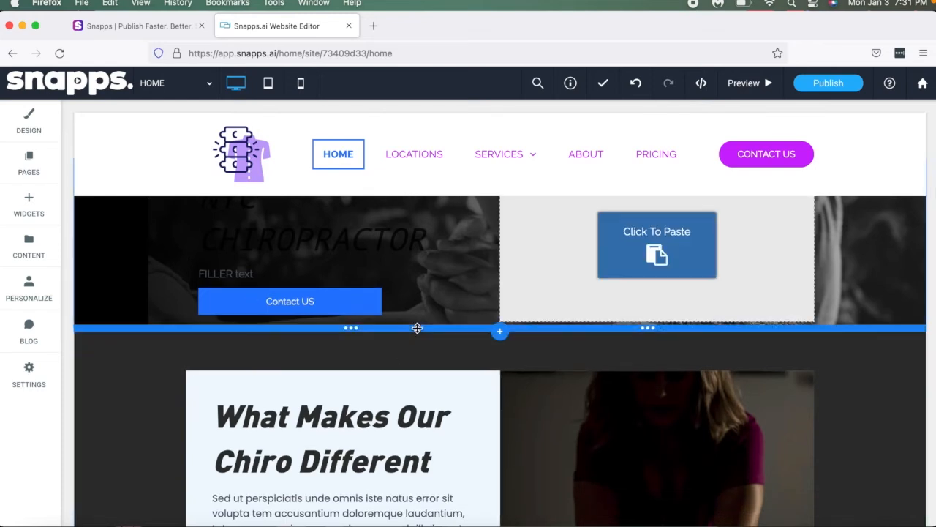
left_click_drag(417, 328, 411, 524)
scroll(447, 447, "down", 3)
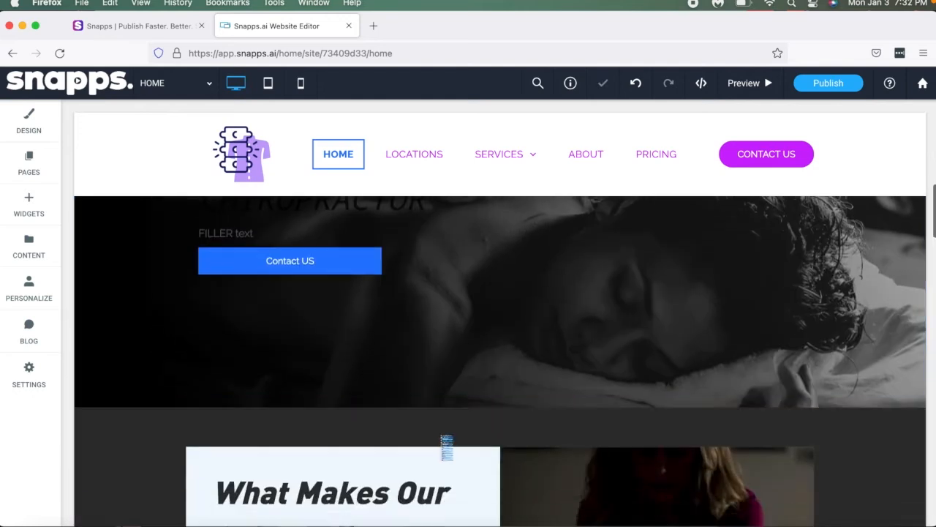
scroll(454, 337, "down", 2)
scroll(455, 331, "up", 5)
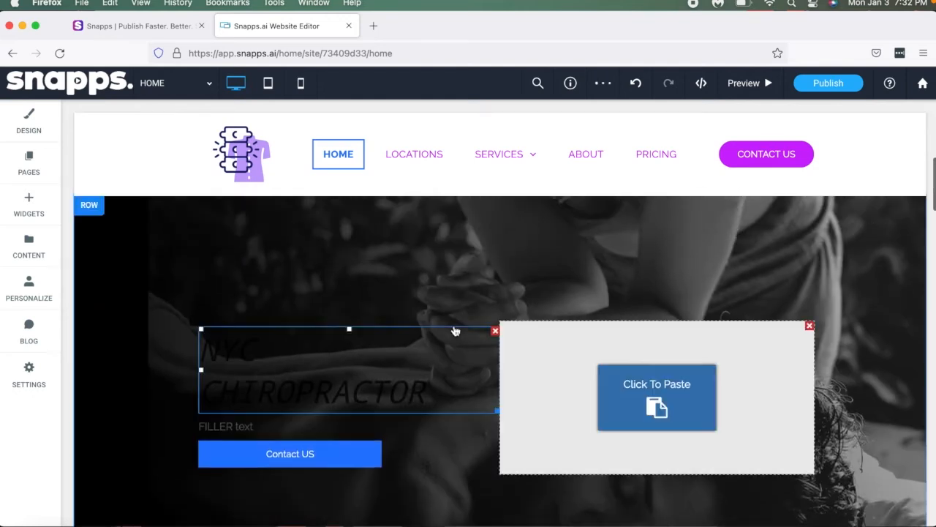
scroll(455, 330, "down", 5)
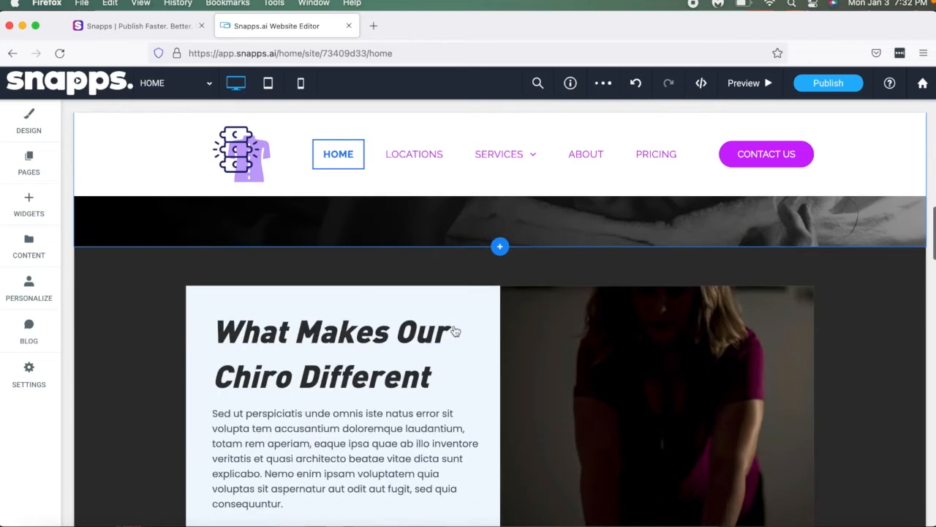
scroll(455, 328, "up", 2)
left_click_drag(445, 343, 439, 370)
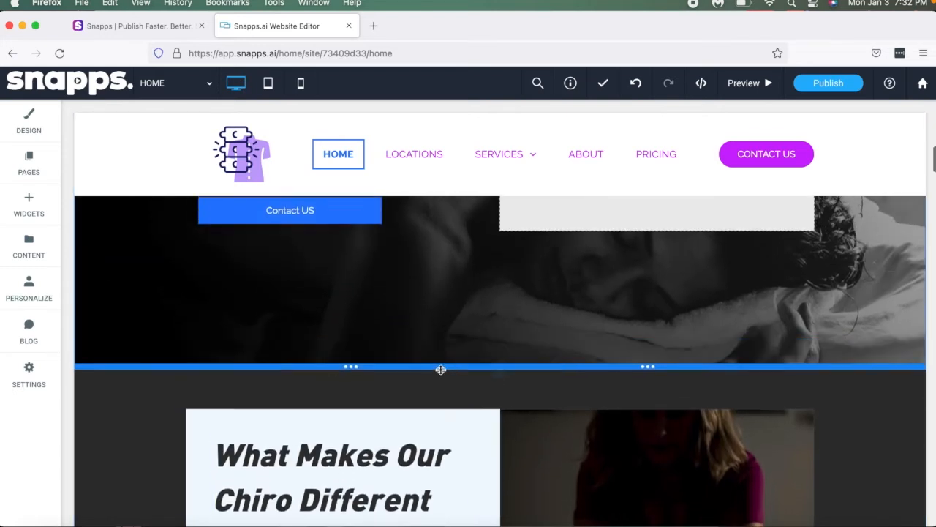
Compare the layout of the rebuilt NYC Chiropractor row with the original Easy Way Chiropractic Consultation hero row above it
scroll(448, 289, "up", 4)
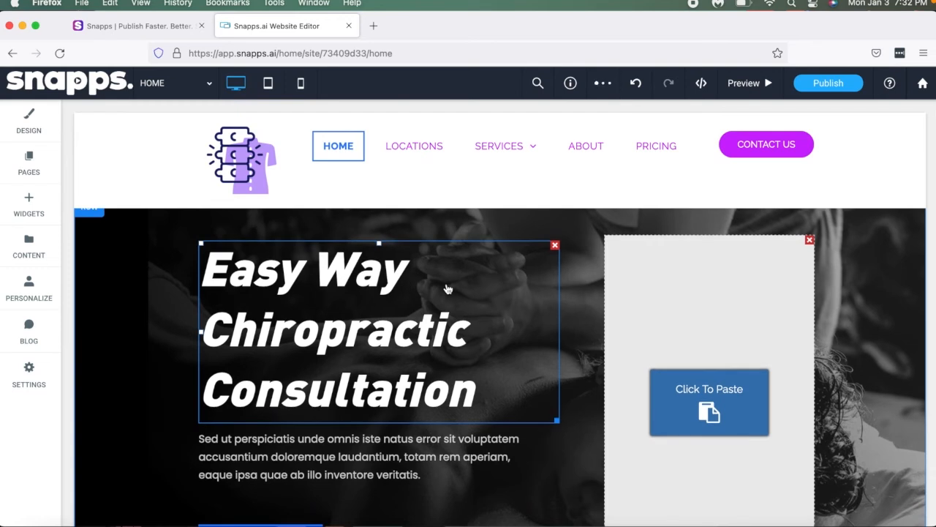
scroll(448, 289, "down", 8)
scroll(448, 289, "up", 2)
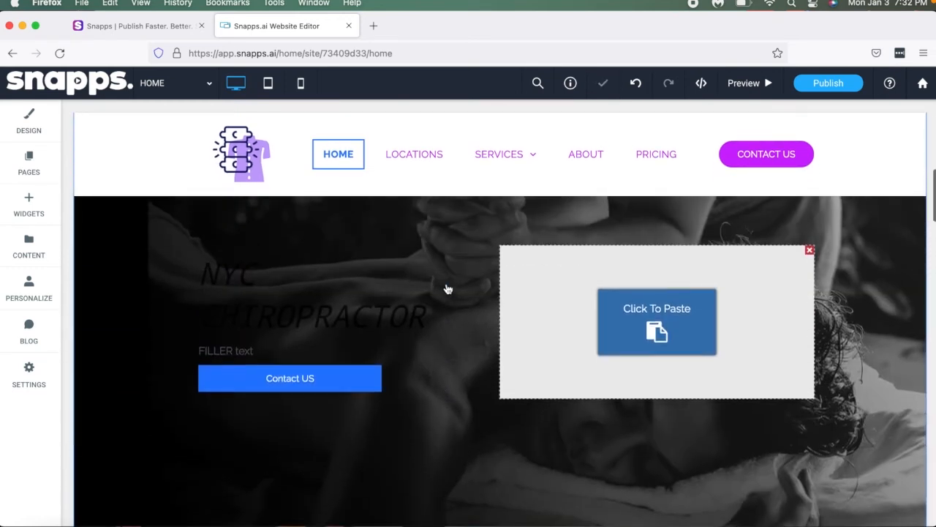
scroll(447, 289, "up", 5)
scroll(448, 289, "down", 5)
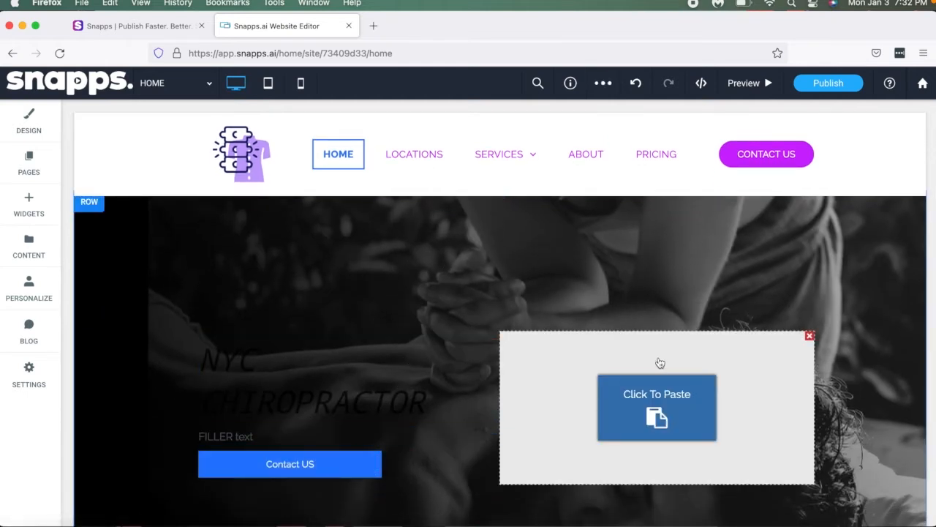
scroll(660, 363, "up", 5)
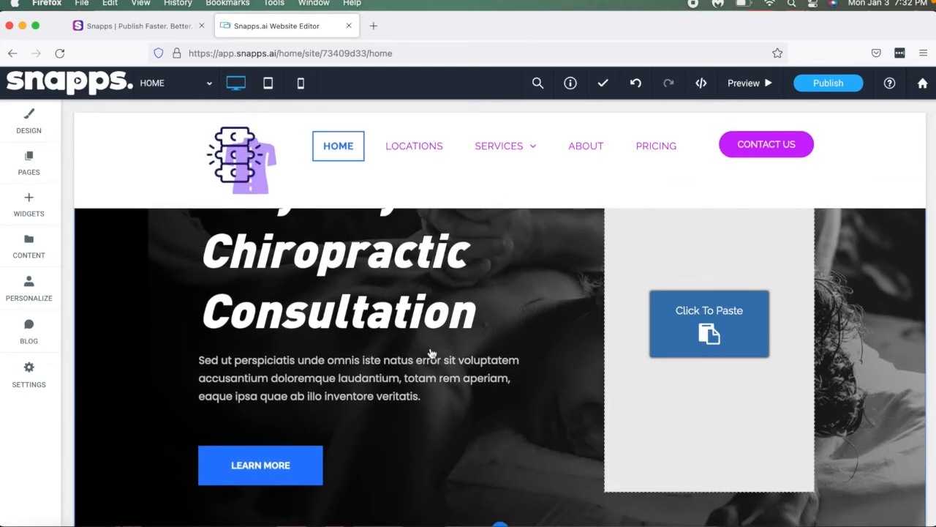
scroll(432, 354, "down", 5)
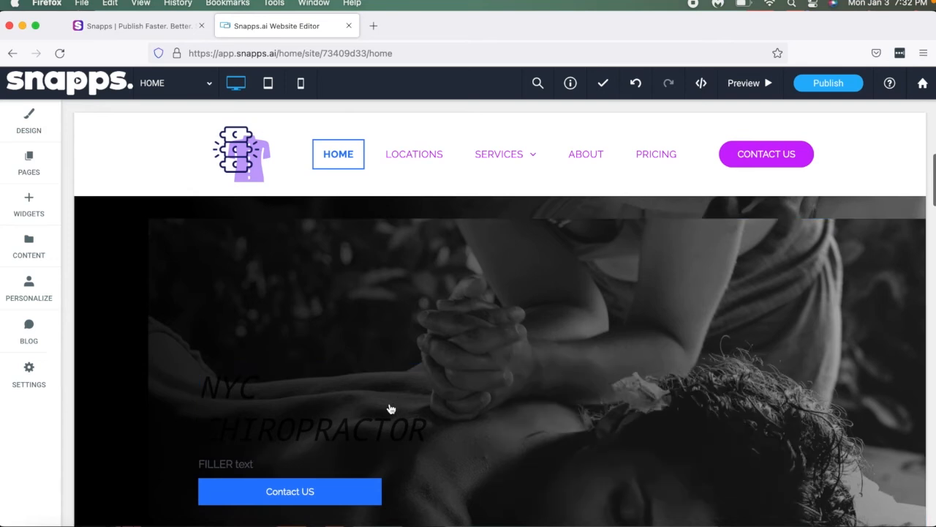
left_click(389, 405)
left_click(637, 343)
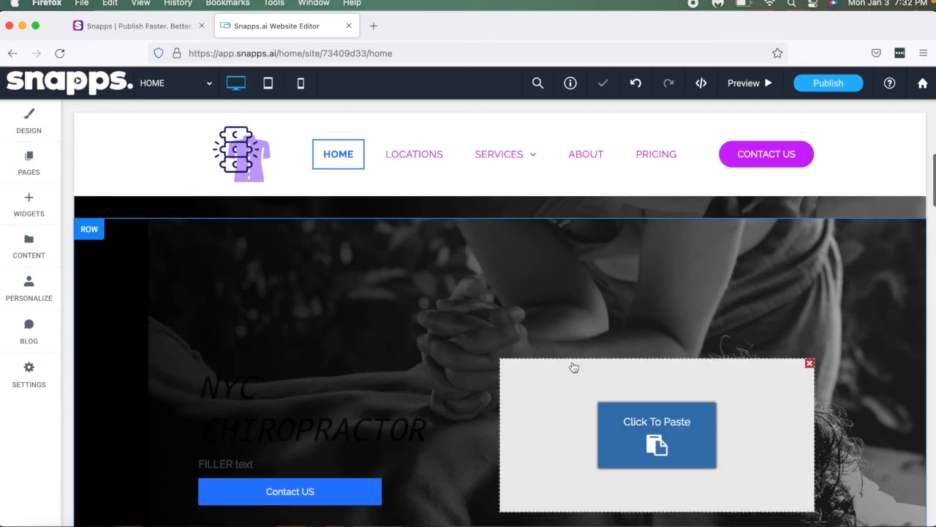
right_click(446, 398)
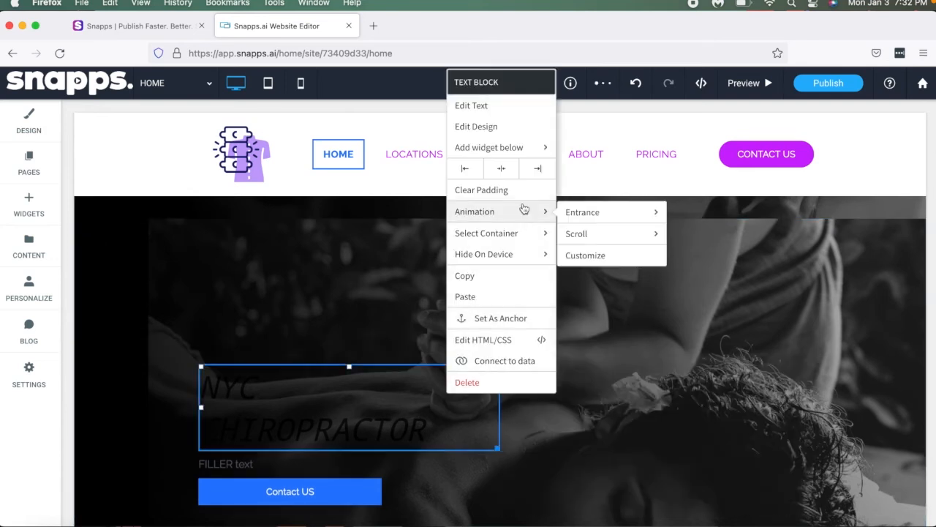
left_click(523, 130)
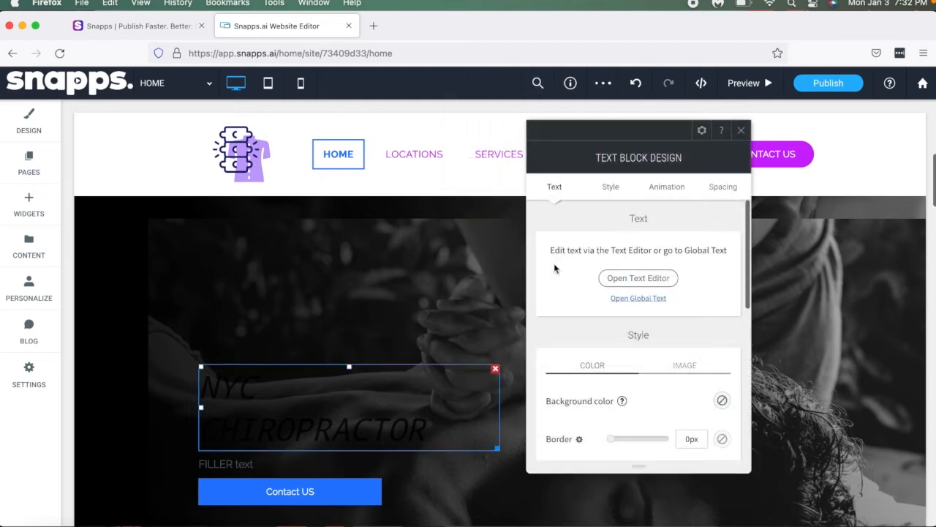
scroll(637, 312, "down", 2)
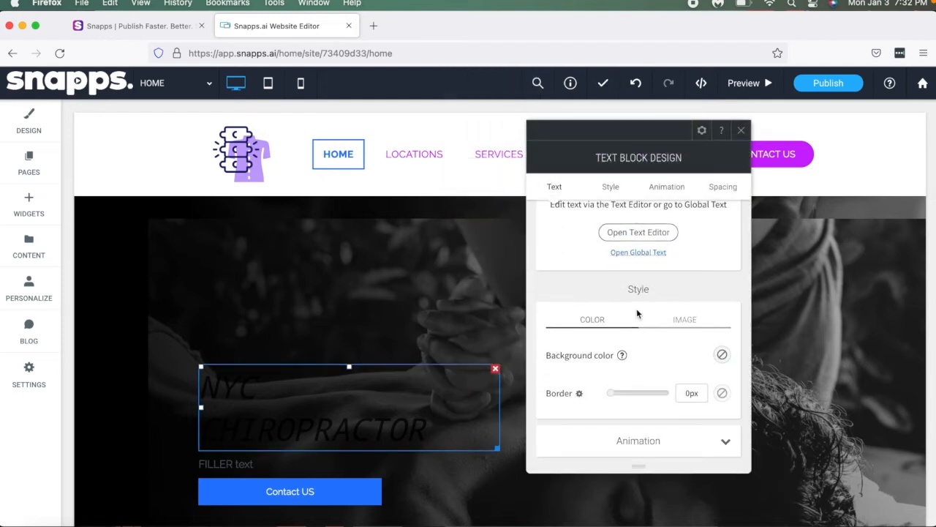
left_click(743, 131)
Give the NYC Chiropractor heading's text block the saved blue gradient as its background color
right_click(442, 397)
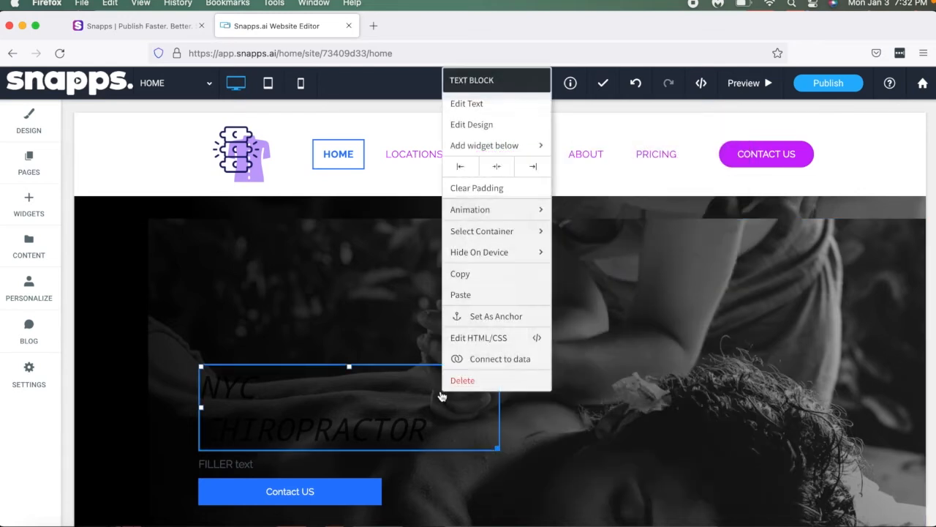
left_click(508, 132)
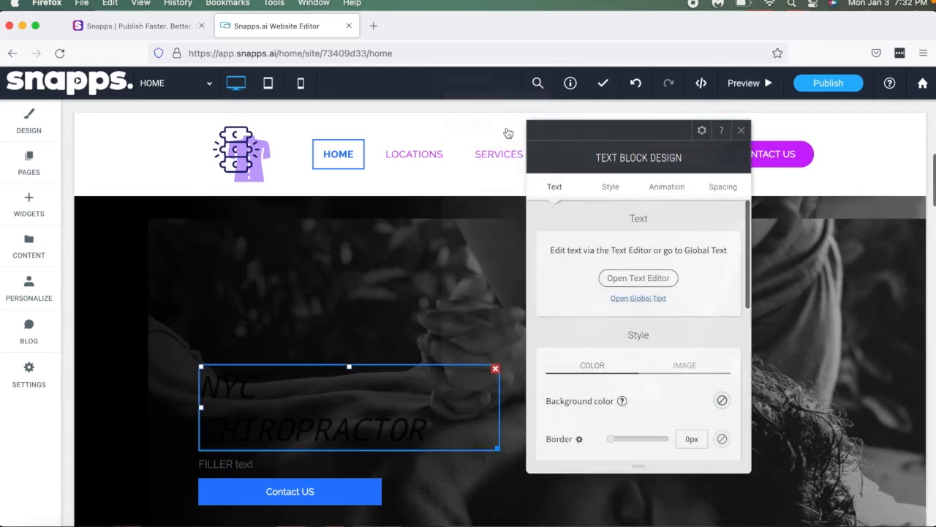
scroll(716, 337, "down", 2)
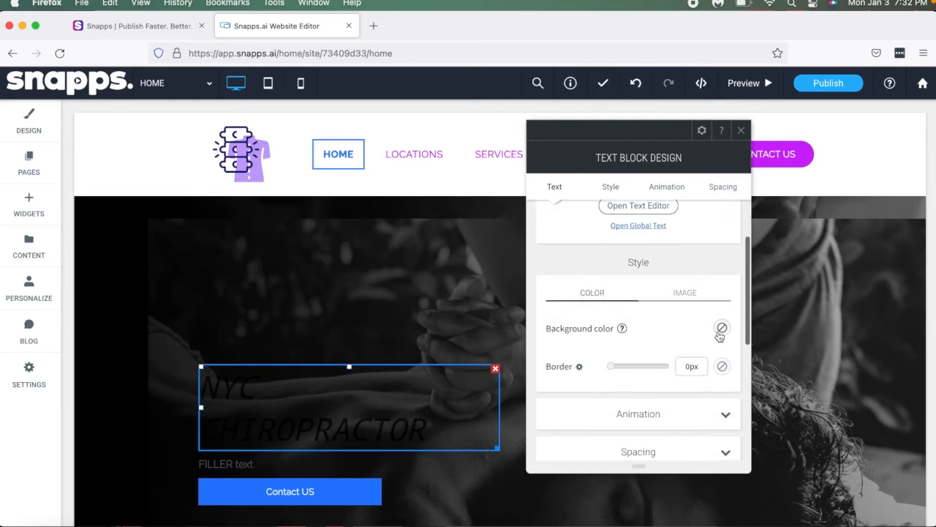
left_click(721, 329)
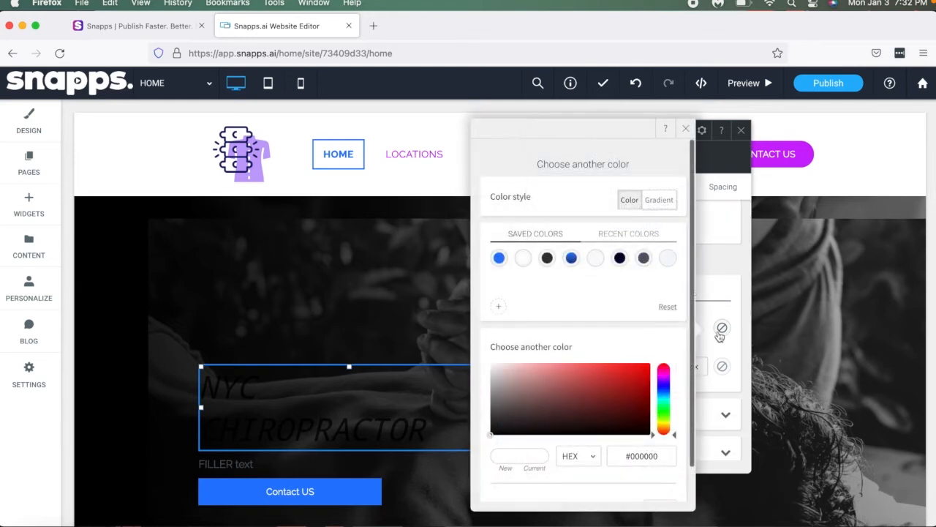
left_click(573, 258)
scroll(580, 296, "down", 3)
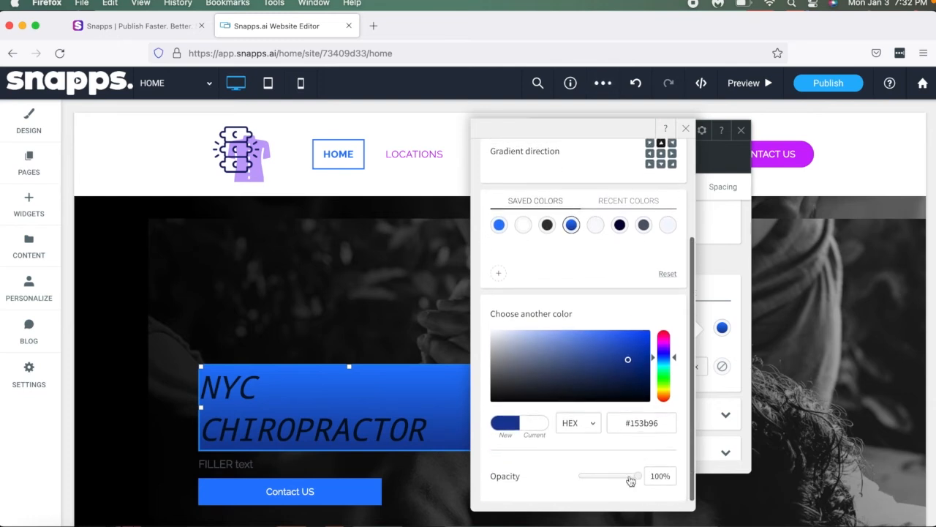
Lower the heading background's opacity to 63% and close the text block's design settings
left_click(630, 477)
mouse_move(630, 479)
left_mouse_down()
mouse_move(584, 483)
mouse_move(621, 481)
left_mouse_up()
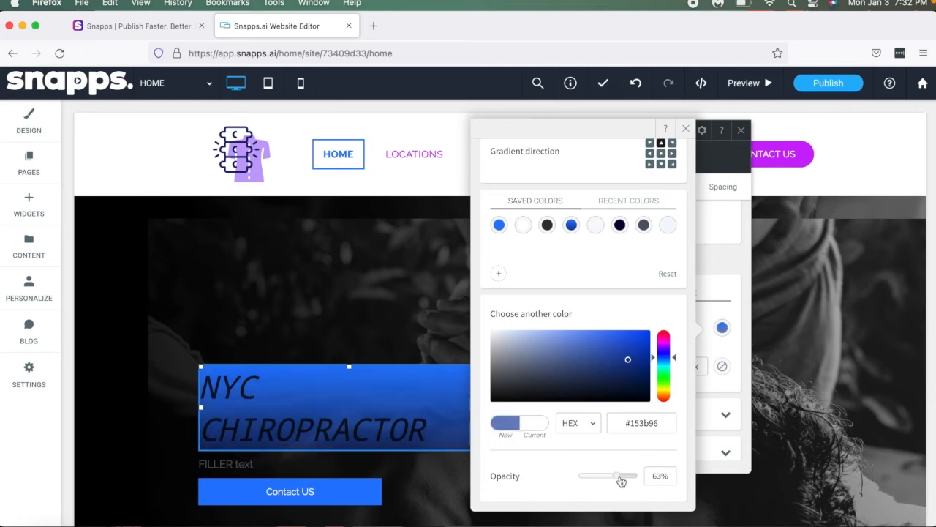
left_click(687, 129)
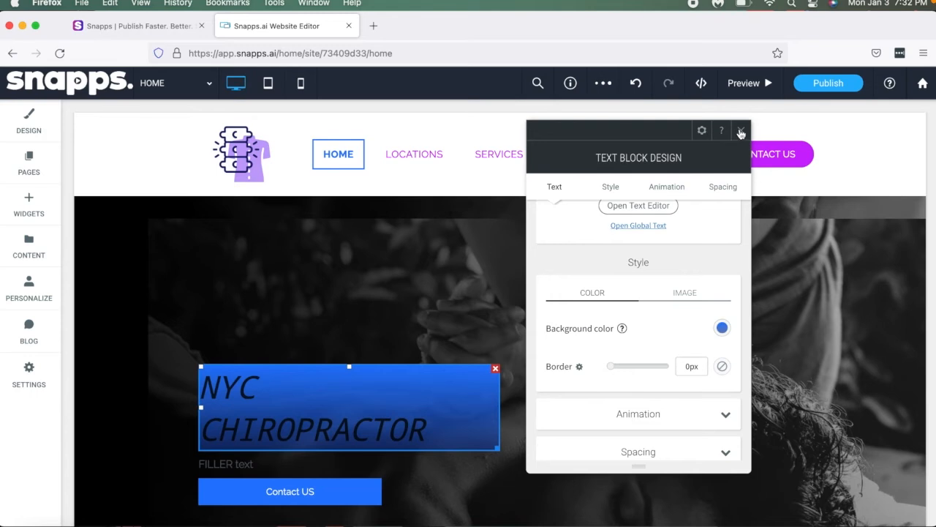
left_click(741, 131)
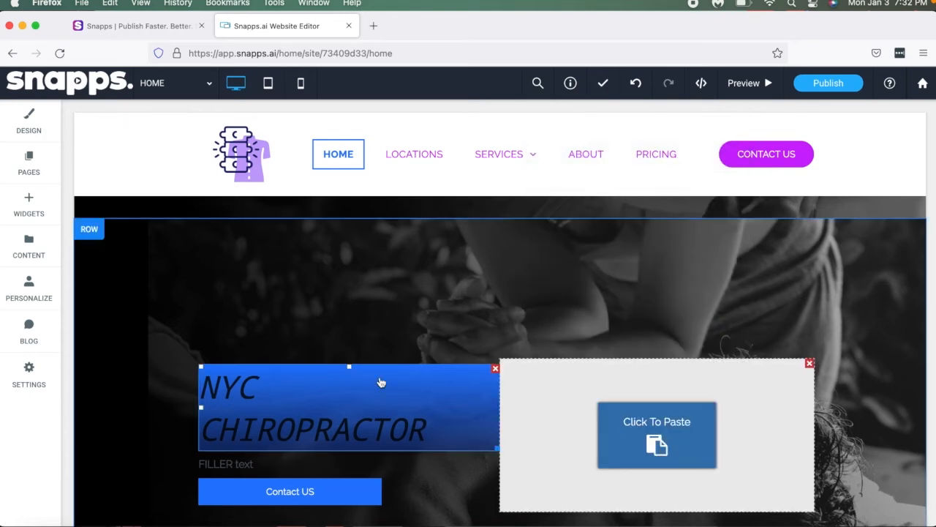
Replace the filler text below the NYC Chiropractor heading with a placeholder phone number
scroll(167, 319, "down", 5)
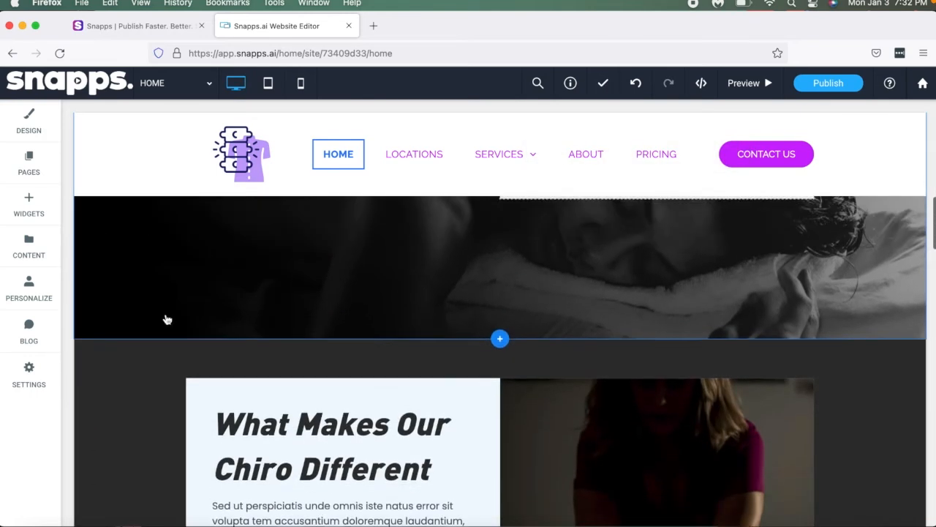
scroll(167, 320, "up", 5)
left_click(267, 401)
left_click_drag(268, 399, 194, 397)
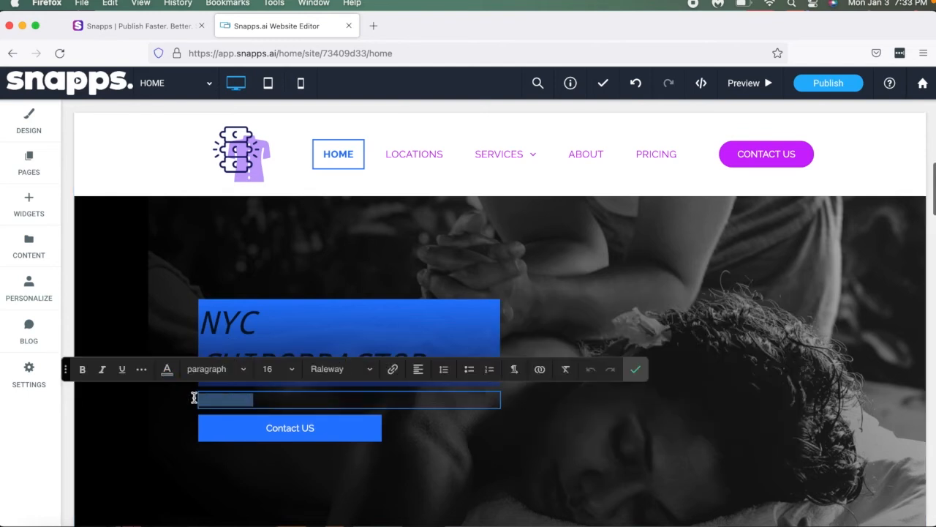
type("555-555-5555")
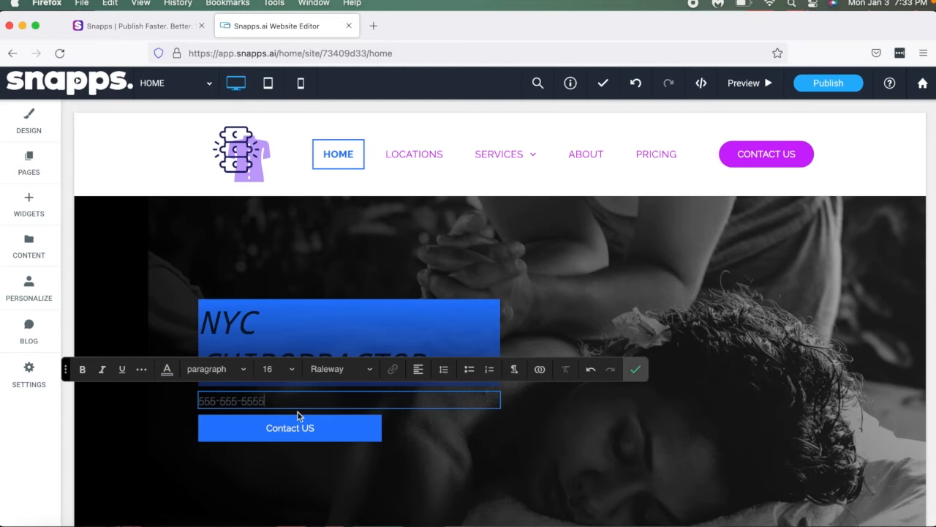
Link the phone number text as Click to call to the site's saved Phone Number entry and confirm the text edit
left_click_drag(296, 401, 219, 389)
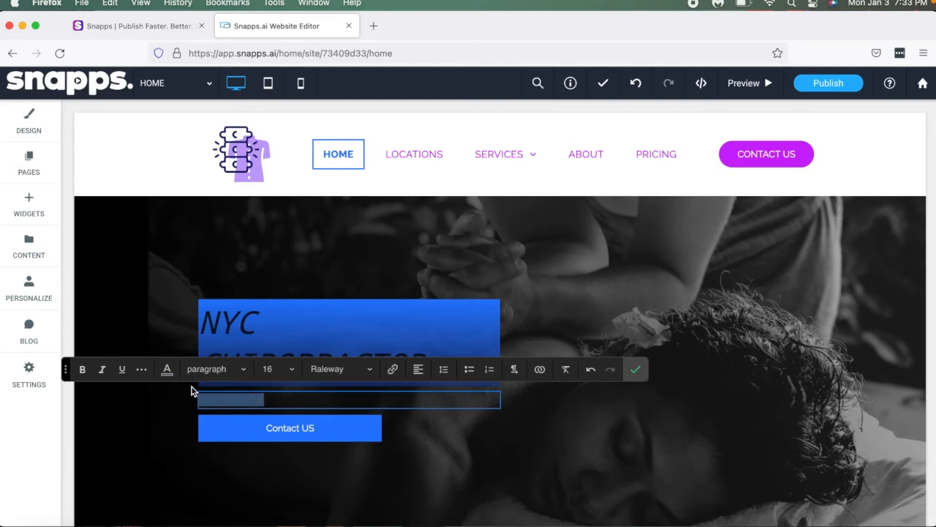
left_click(393, 370)
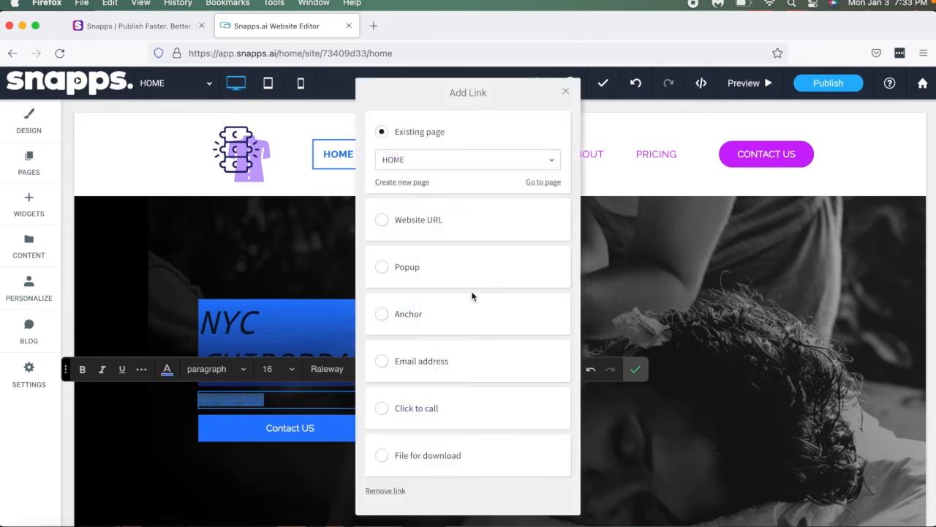
left_click(383, 409)
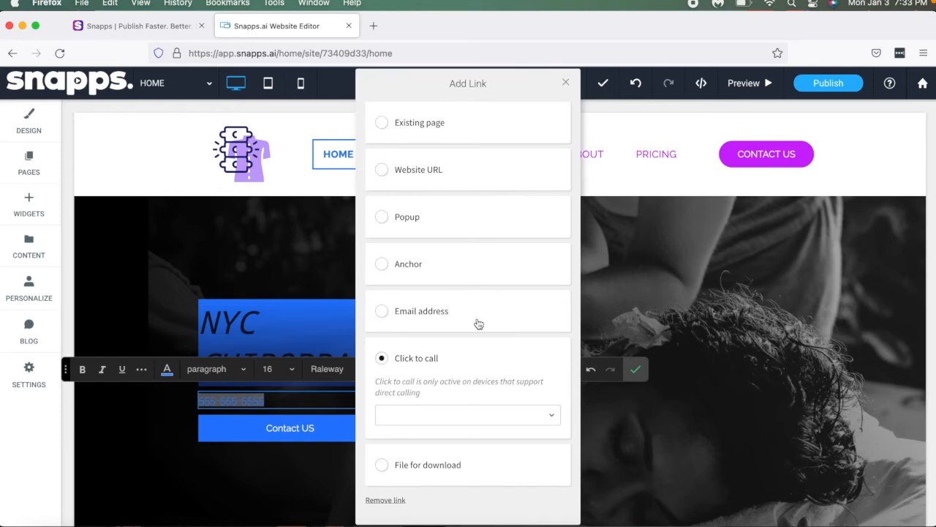
left_click(477, 413)
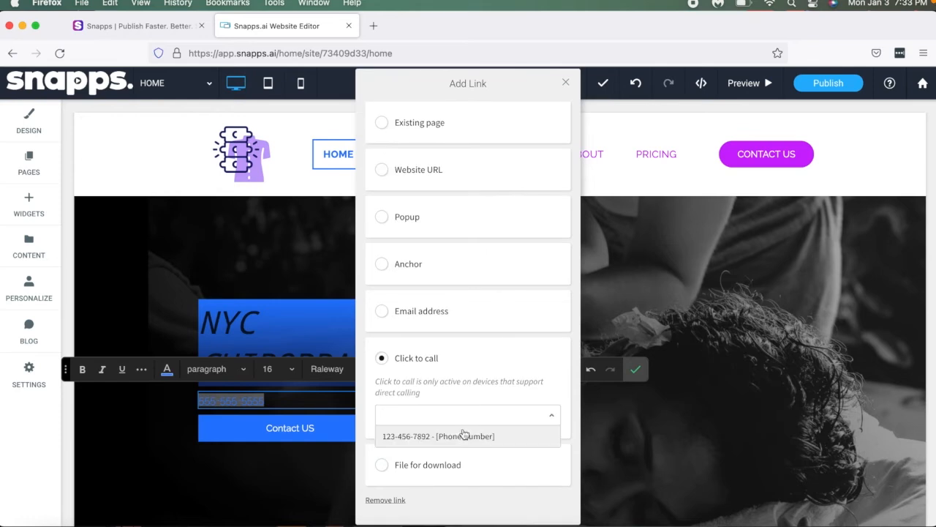
left_click(463, 435)
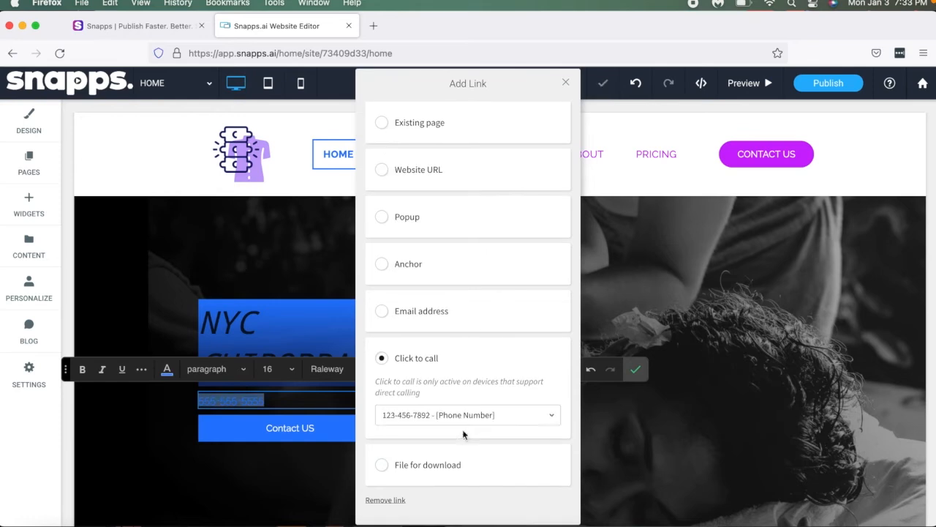
left_click(567, 85)
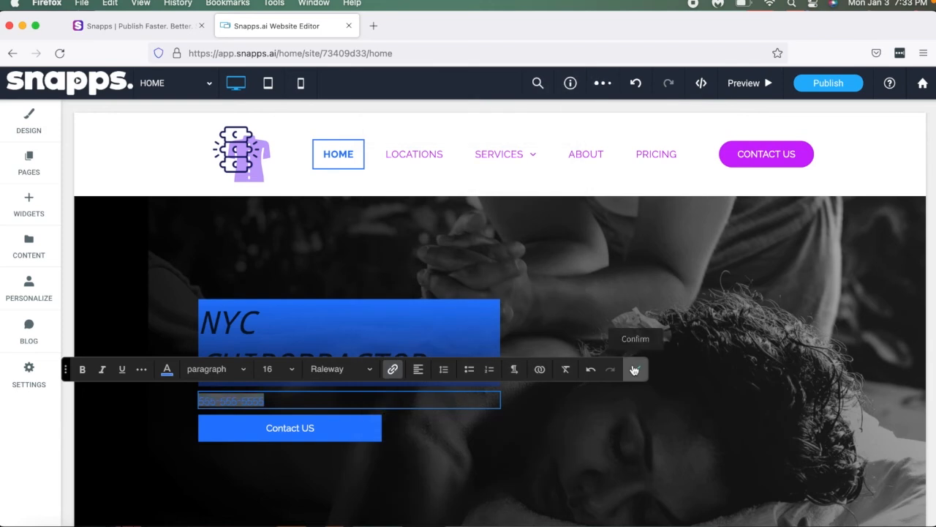
left_click(634, 370)
left_click(393, 401)
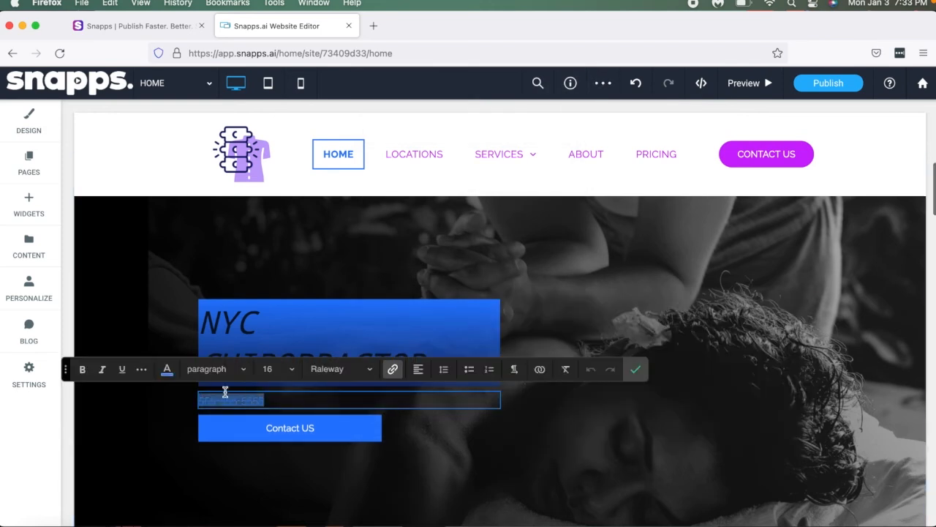
Confirm the phone number text edit and delete the recreated NYC Chiropractor row below the original hero row
left_click(636, 369)
scroll(444, 466, "down", 5)
scroll(444, 466, "down", 3)
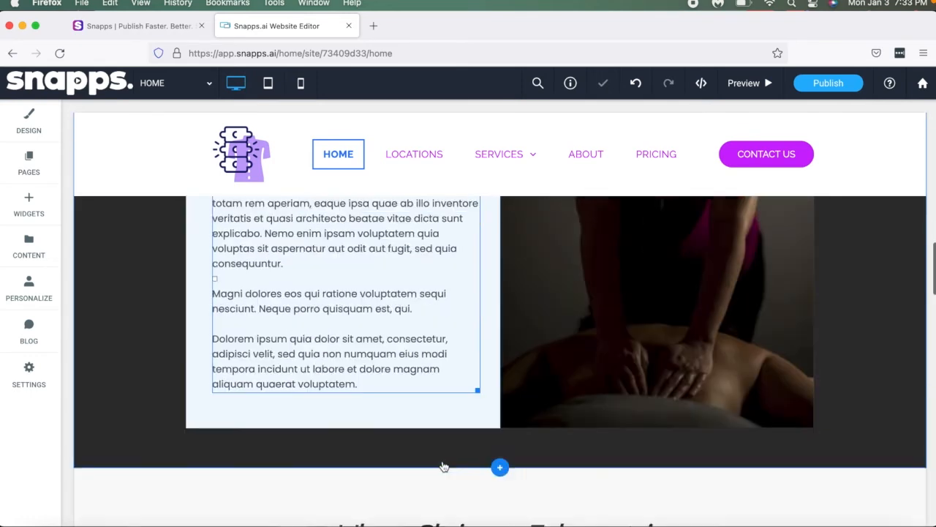
scroll(444, 466, "up", 10)
scroll(443, 466, "up", 3)
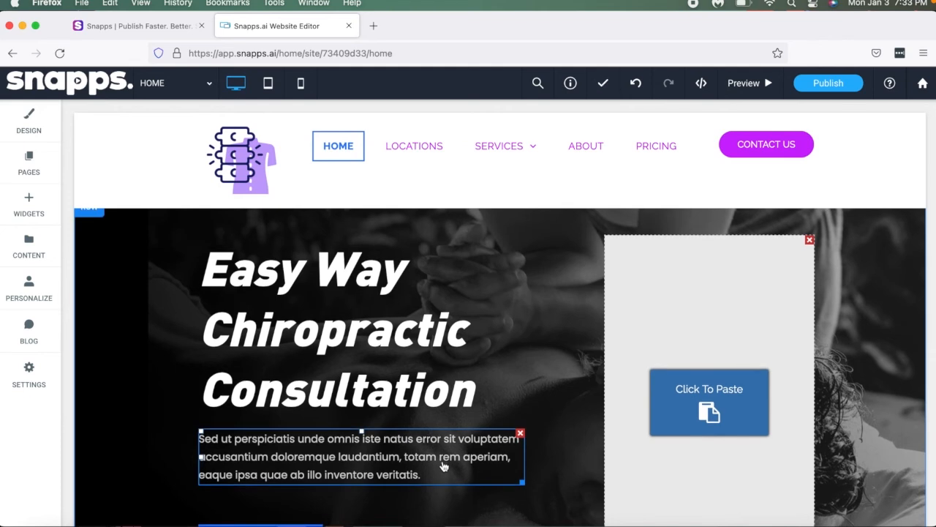
scroll(443, 466, "down", 3)
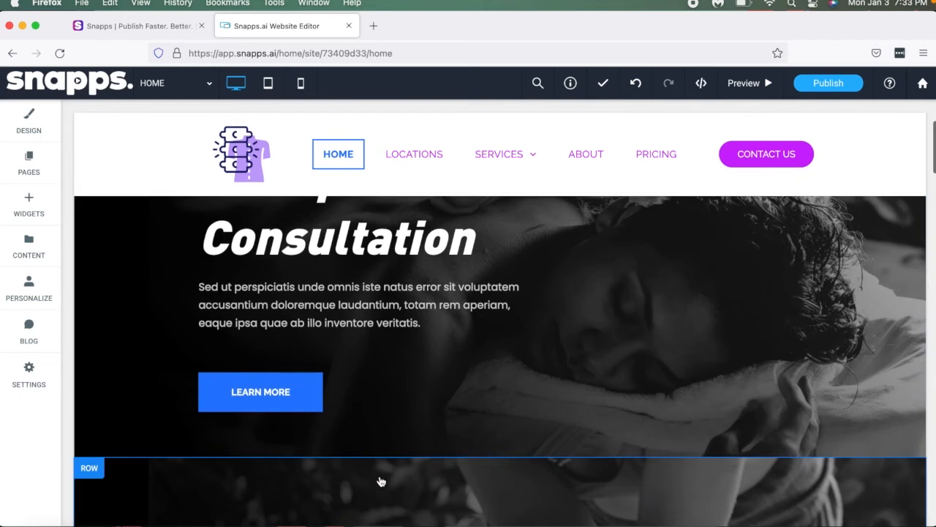
scroll(416, 402, "up", 1)
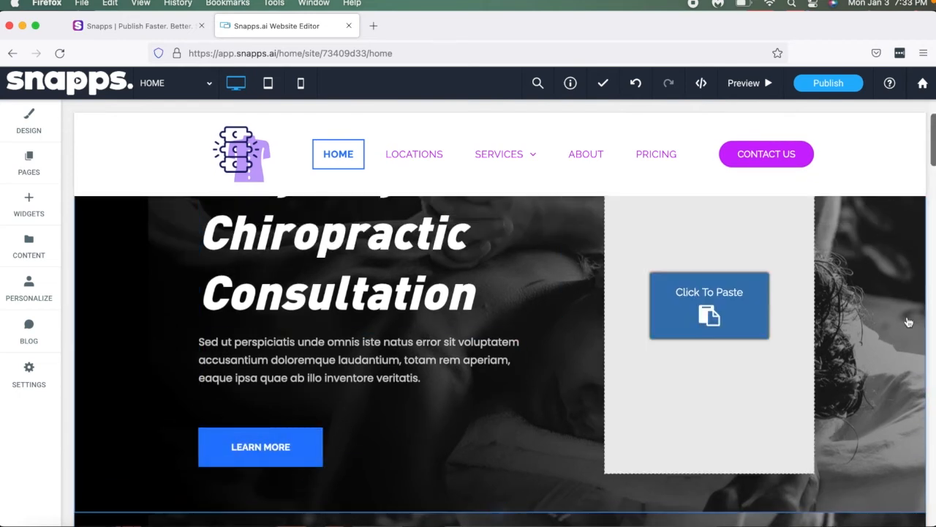
scroll(907, 322, "up", 1)
scroll(904, 320, "down", 5)
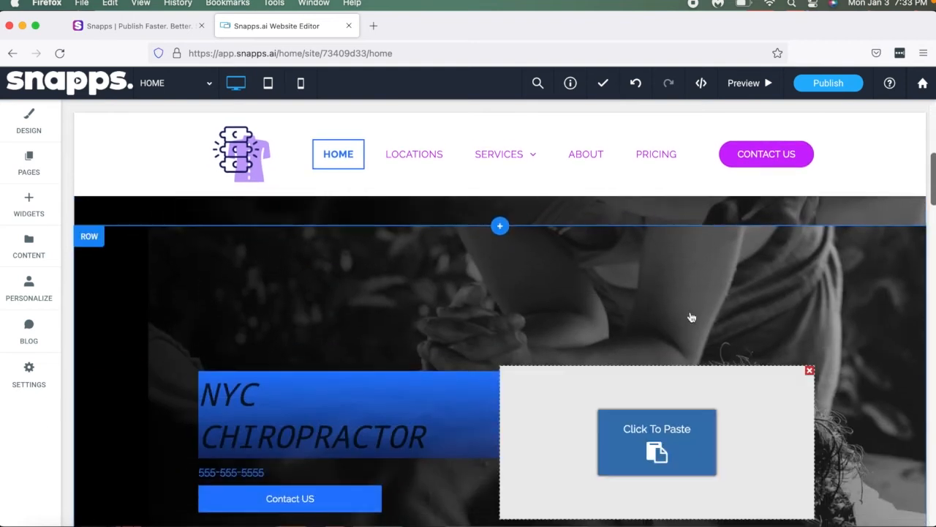
left_click(90, 239)
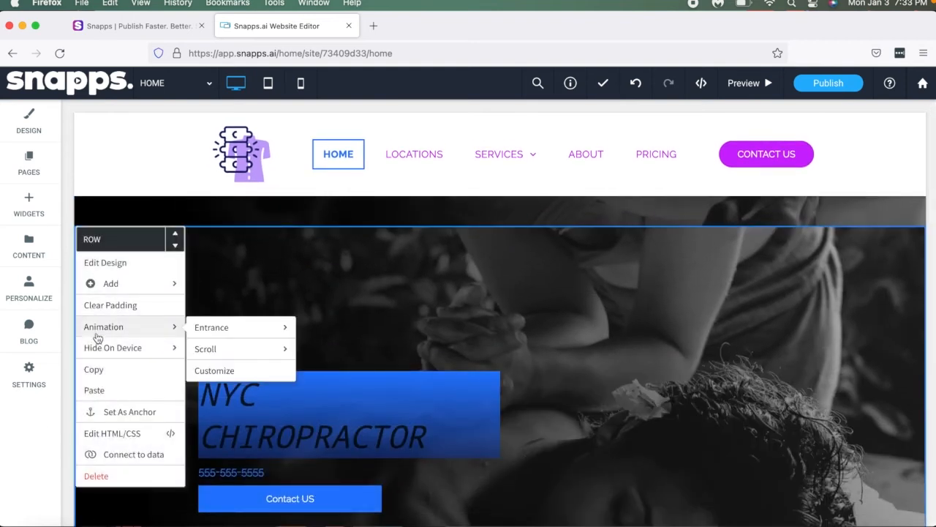
left_click(113, 472)
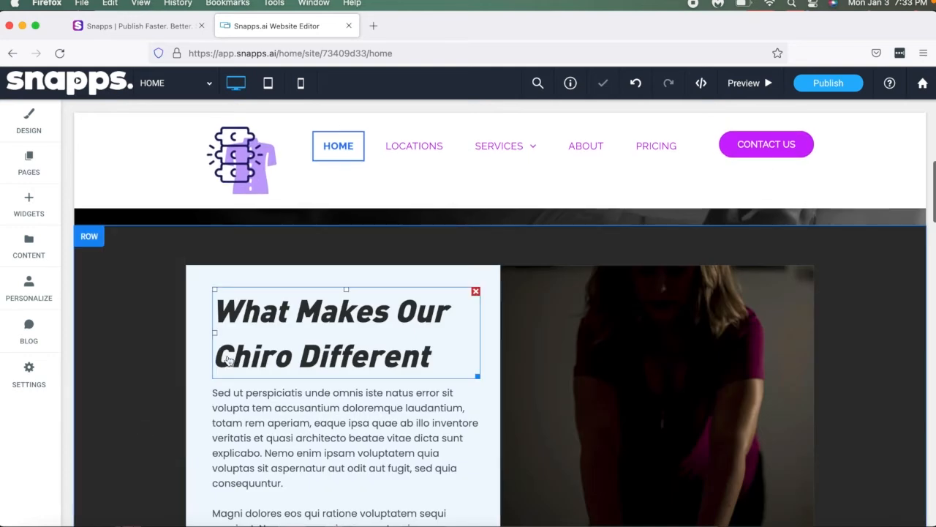
Start a new section between the Easy Way Chiropractic Consultation row and the What Makes Our Chiro Different row
scroll(228, 359, "up", 5)
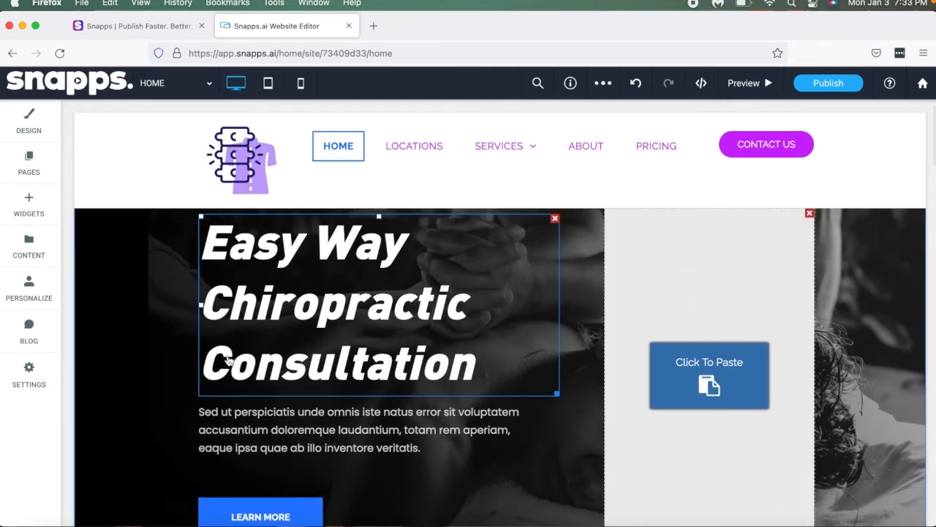
scroll(327, 271, "up", 1)
scroll(441, 397, "down", 8)
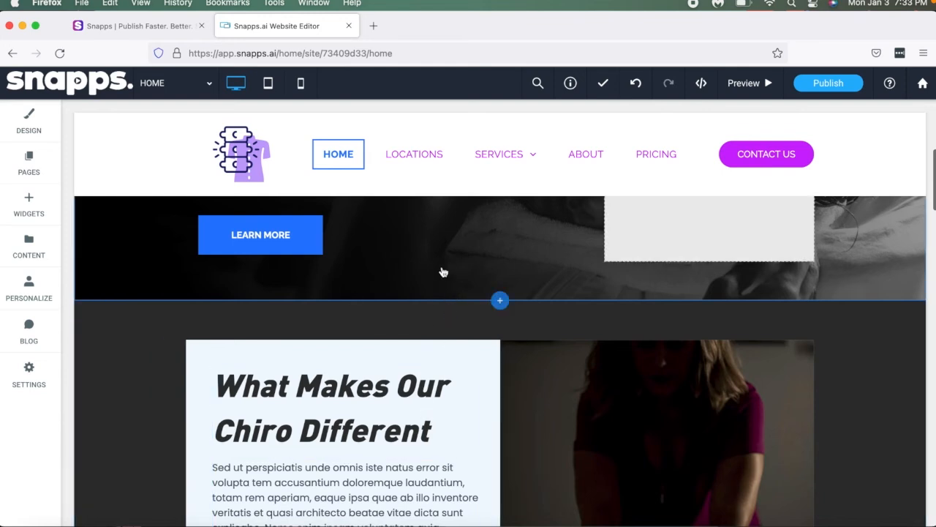
left_click(498, 300)
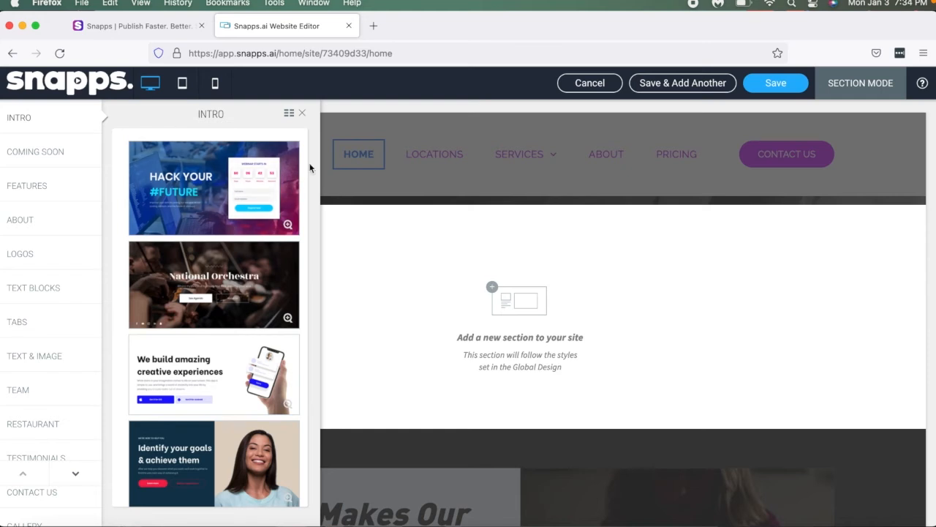
Browse the Intro section templates and check which other section categories are offered
scroll(276, 219, "down", 3)
scroll(276, 220, "down", 9)
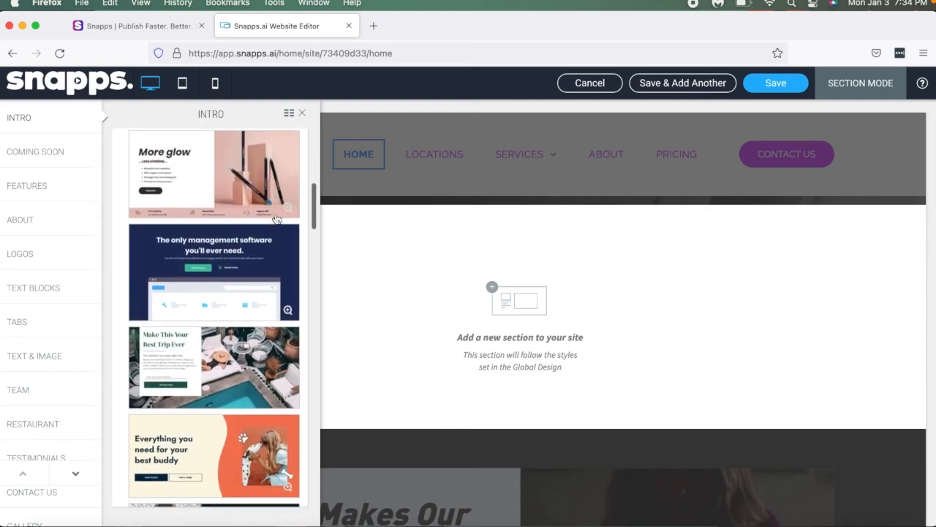
scroll(276, 220, "down", 5)
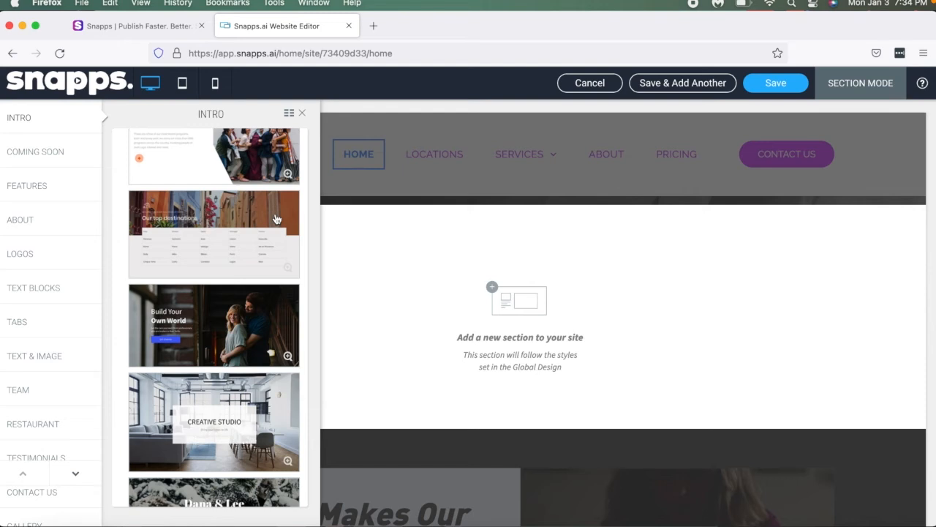
scroll(277, 219, "down", 3)
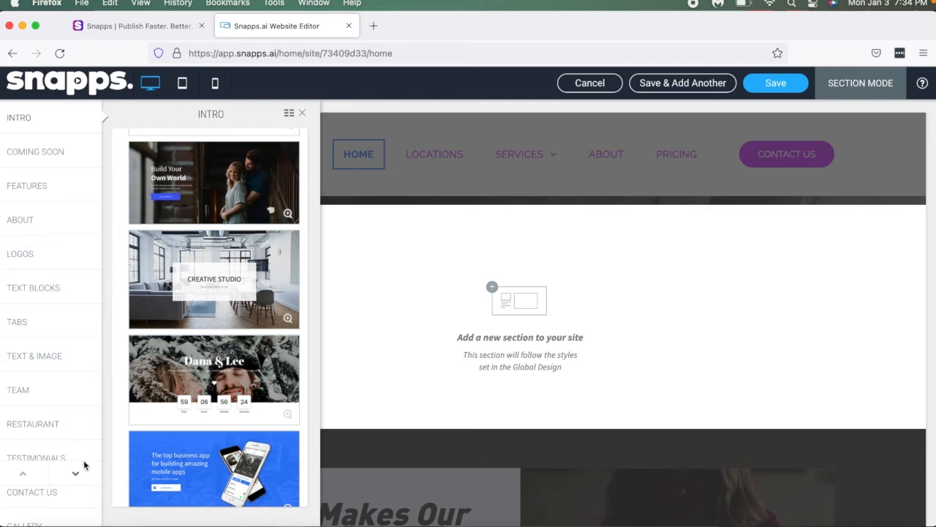
left_click(83, 473)
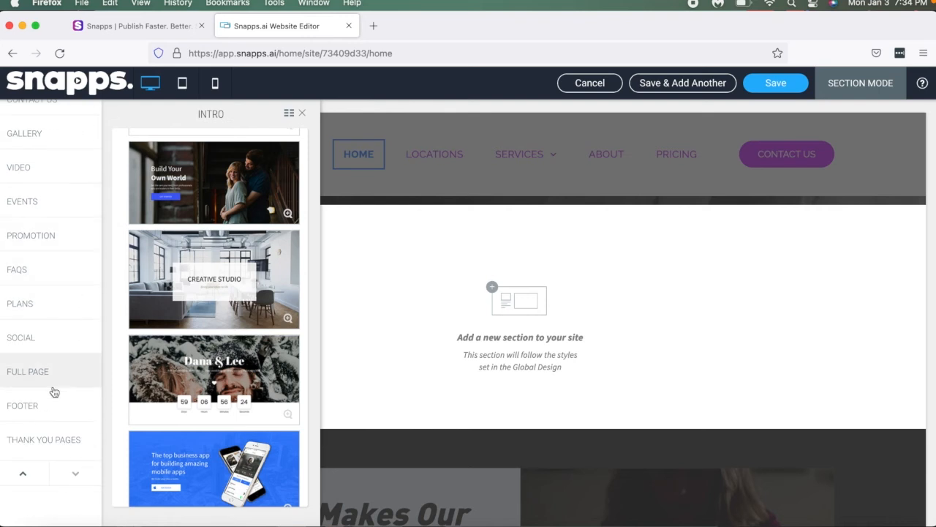
left_click(32, 470)
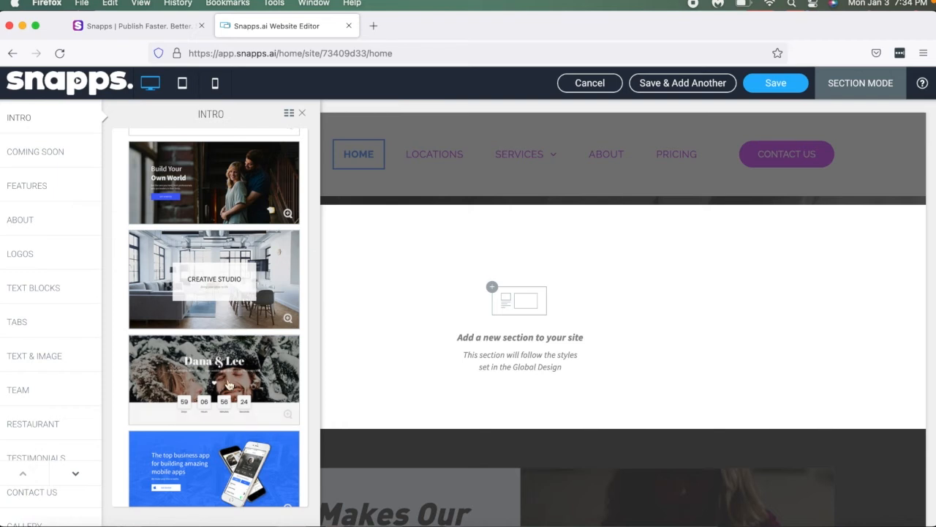
scroll(229, 392, "down", 3)
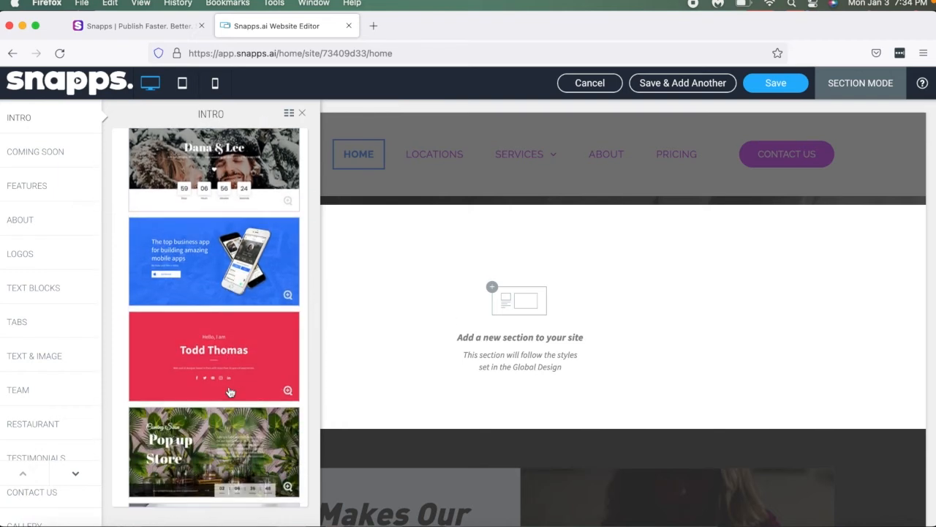
scroll(229, 392, "down", 5)
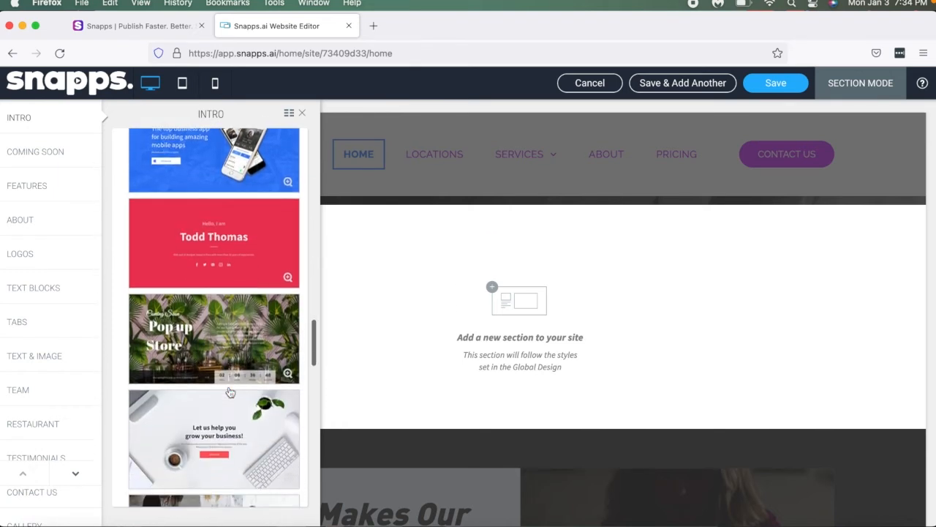
scroll(229, 393, "down", 4)
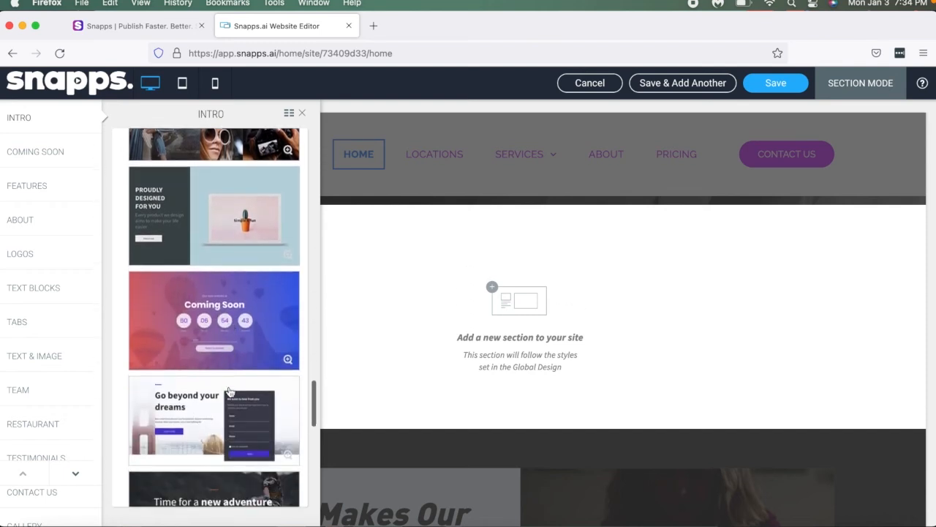
scroll(229, 392, "down", 5)
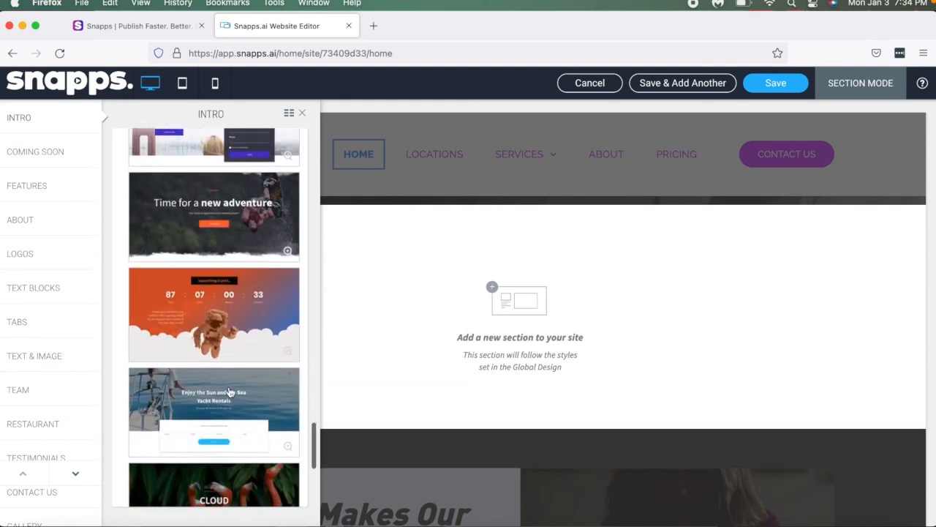
scroll(229, 392, "up", 2)
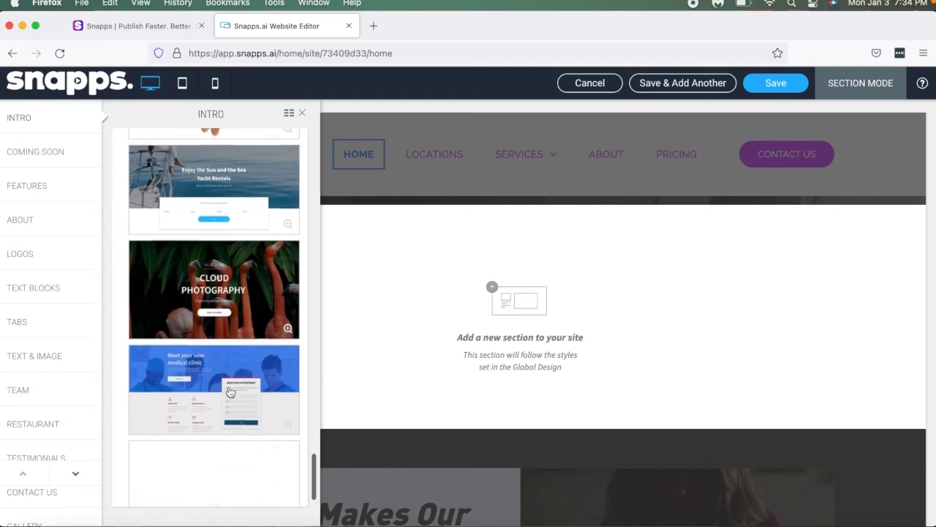
scroll(229, 393, "up", 2)
scroll(230, 393, "down", 2)
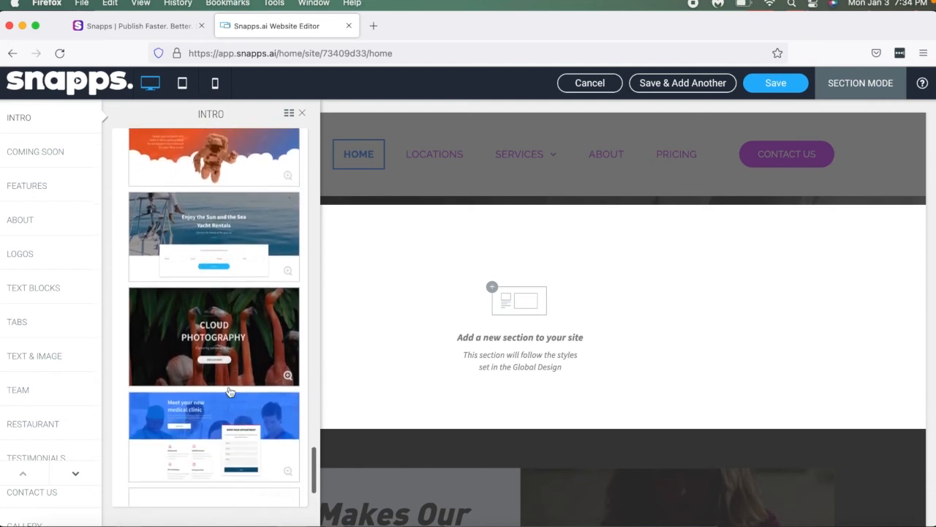
Insert the Cloud Photography intro template as the new section and save it to the page
left_click(230, 327)
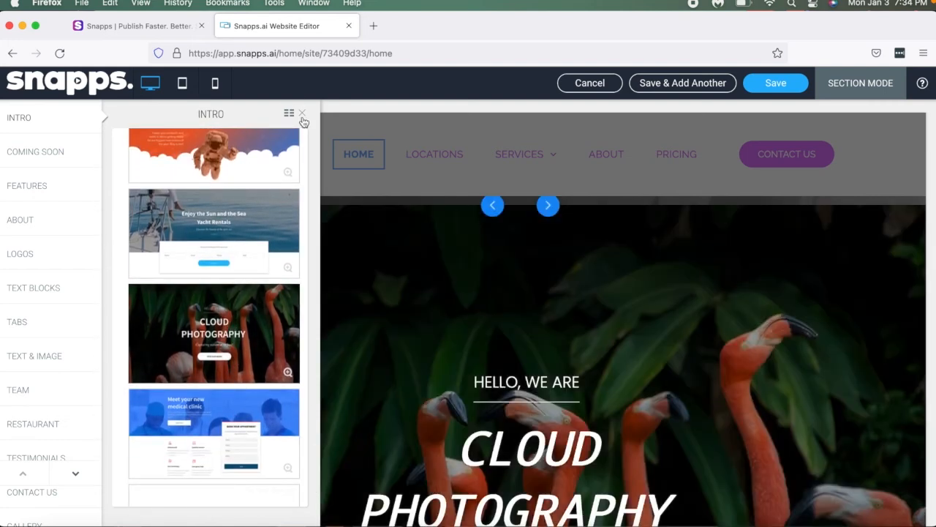
left_click(302, 115)
left_click(793, 84)
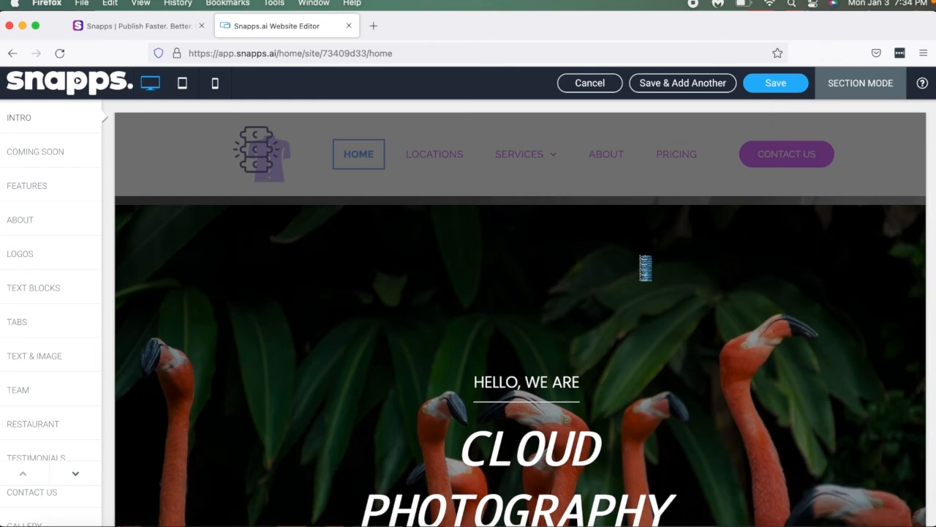
Review the new Cloud Photography section on the page and examine its row's background image slider settings
scroll(584, 333, "down", 5)
scroll(583, 333, "down", 10)
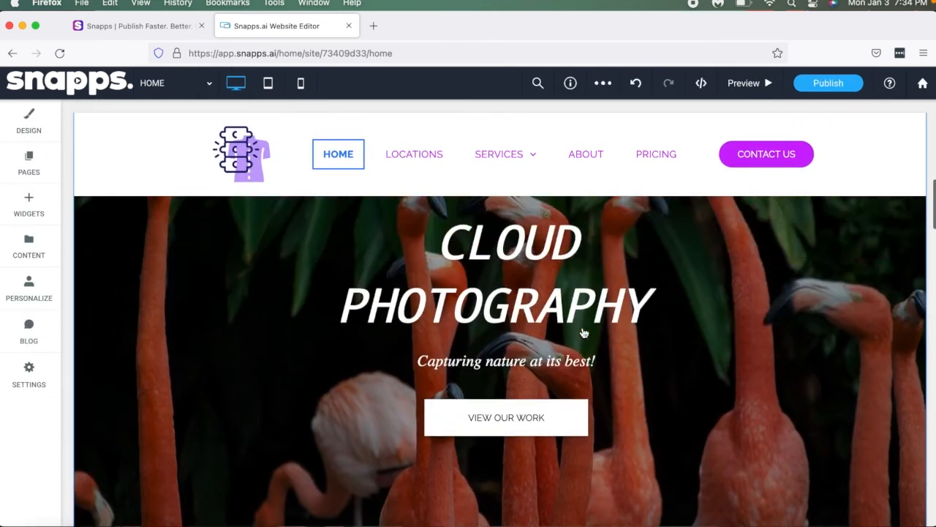
scroll(583, 333, "up", 5)
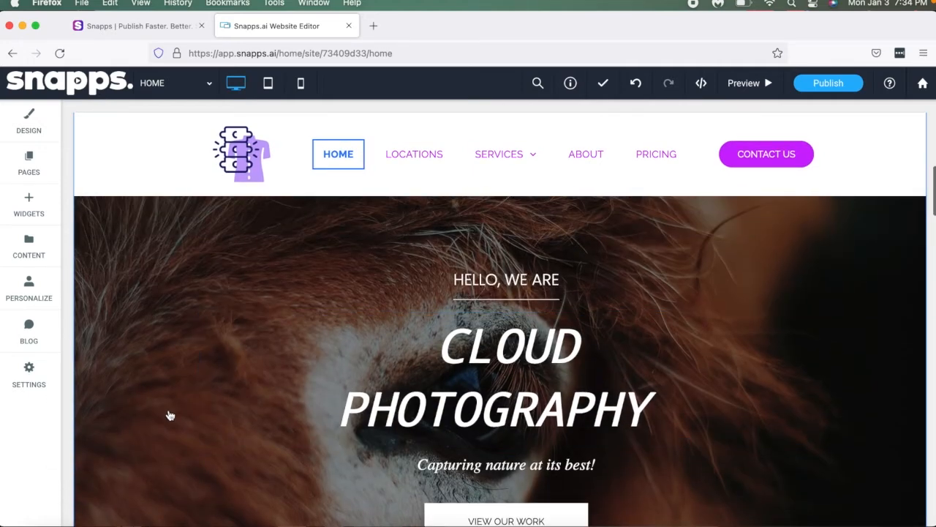
scroll(167, 413, "down", 2)
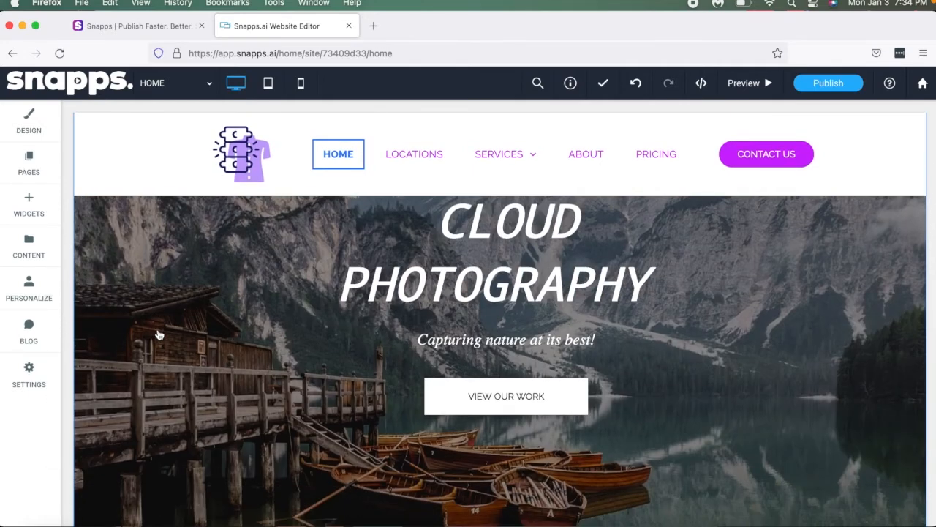
scroll(158, 335, "up", 4)
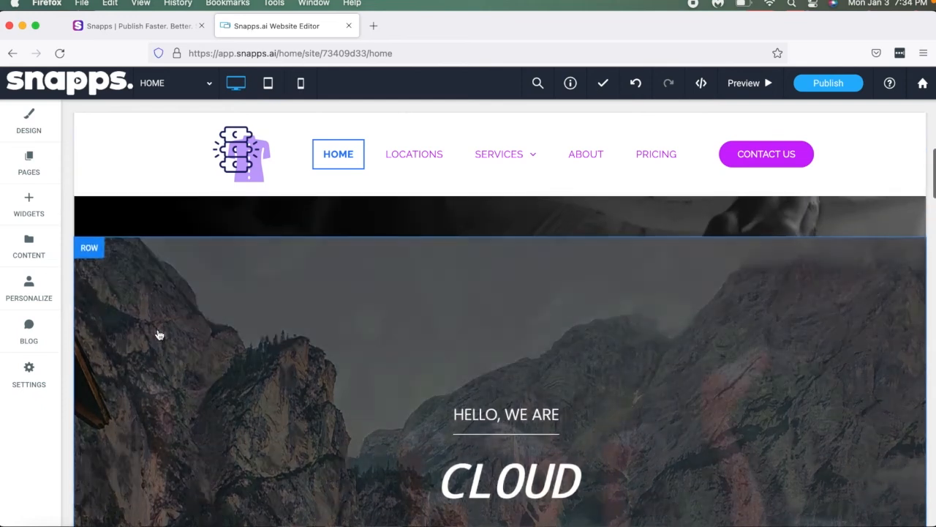
left_click(158, 334)
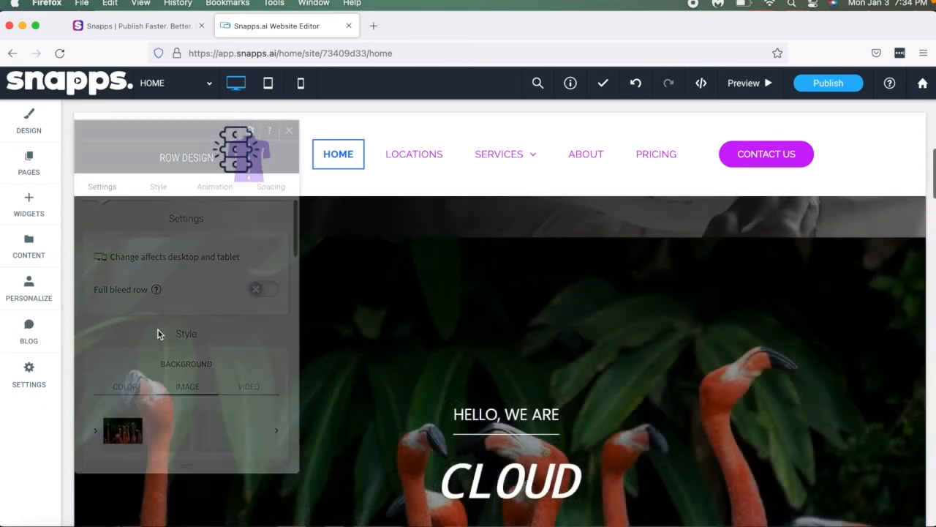
scroll(158, 334, "down", 4)
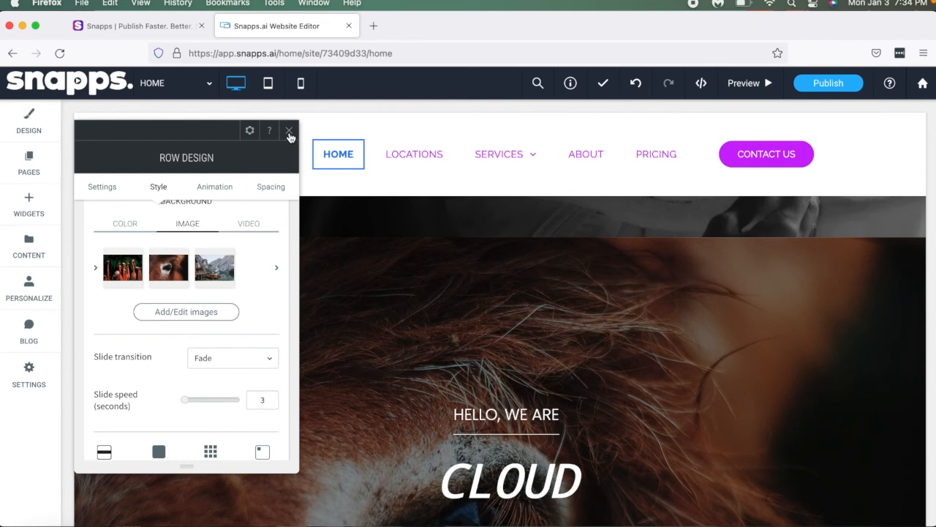
left_click(289, 132)
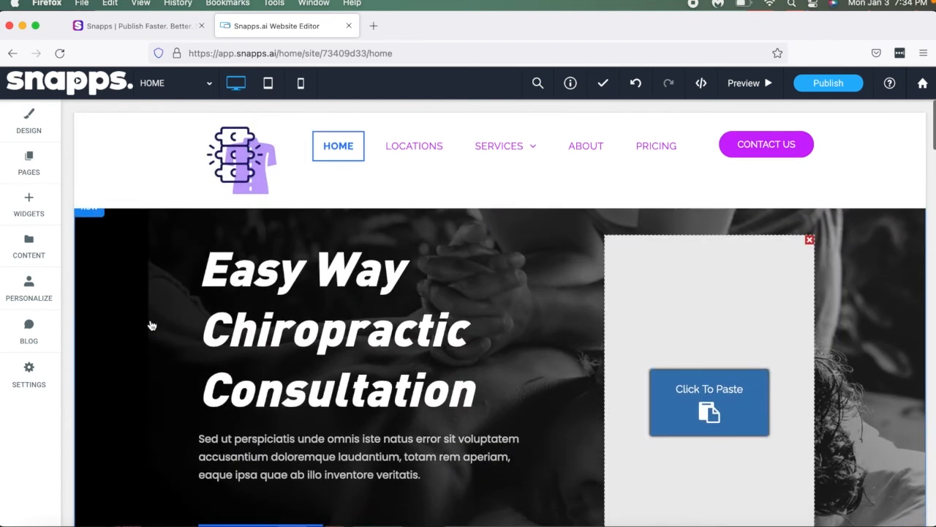
Examine the background slider gallery available for the Easy Way Chiropractic Consultation row, and close it along with the row's design settings
left_click(152, 324)
scroll(151, 366, "down", 5)
scroll(151, 372, "down", 2)
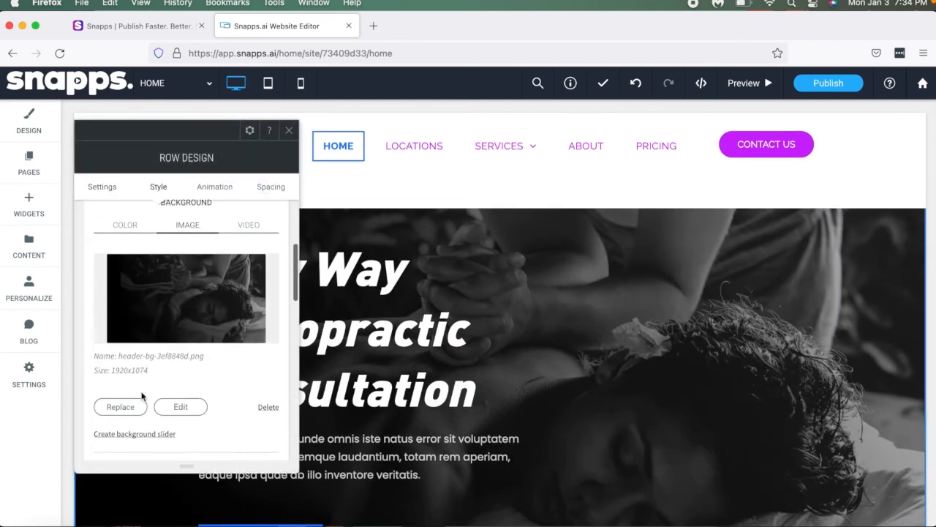
left_click(131, 425)
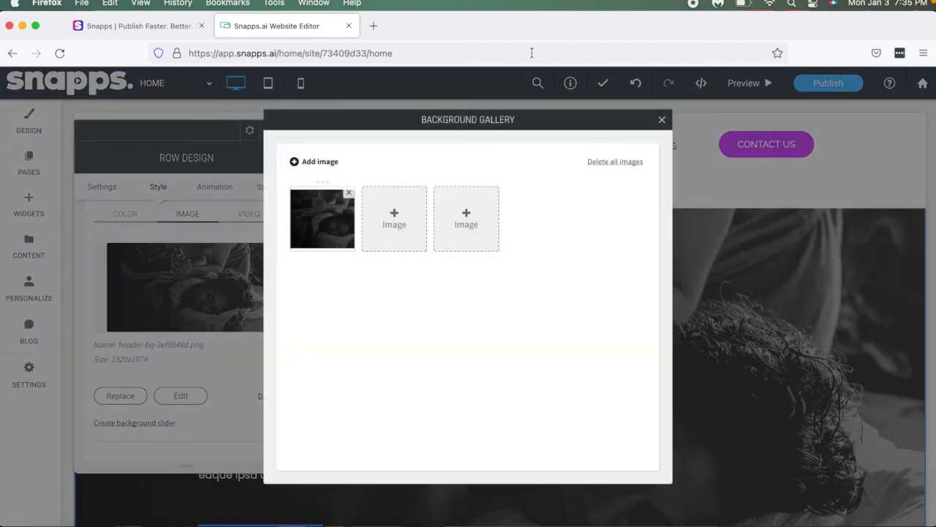
left_click(662, 121)
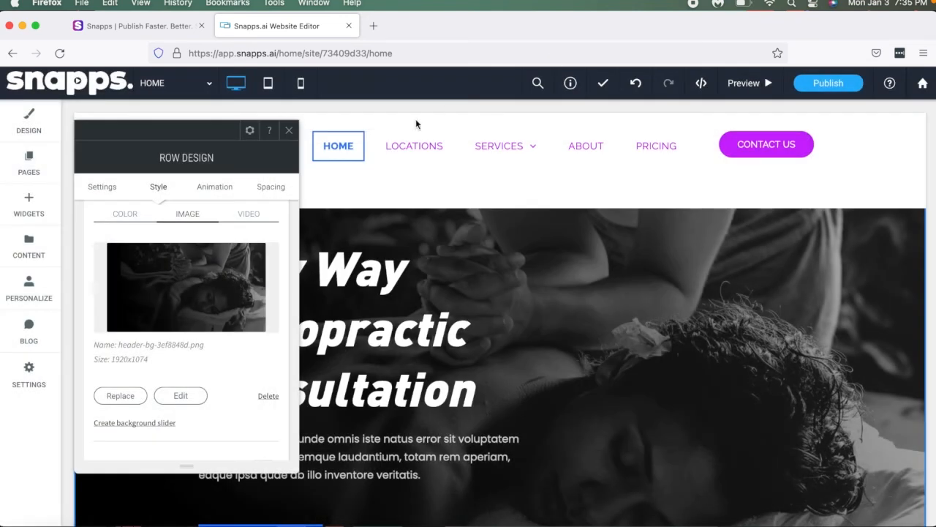
left_click(288, 130)
Remove the flamingo and close-up eye images from the Cloud Photography row's background gallery, keeping only the mountain lake image
scroll(182, 328, "down", 10)
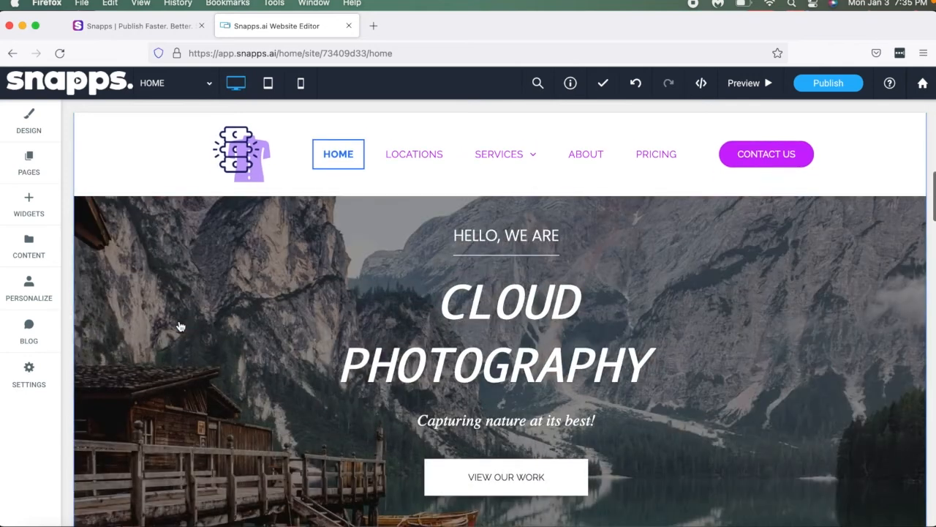
left_click(180, 326)
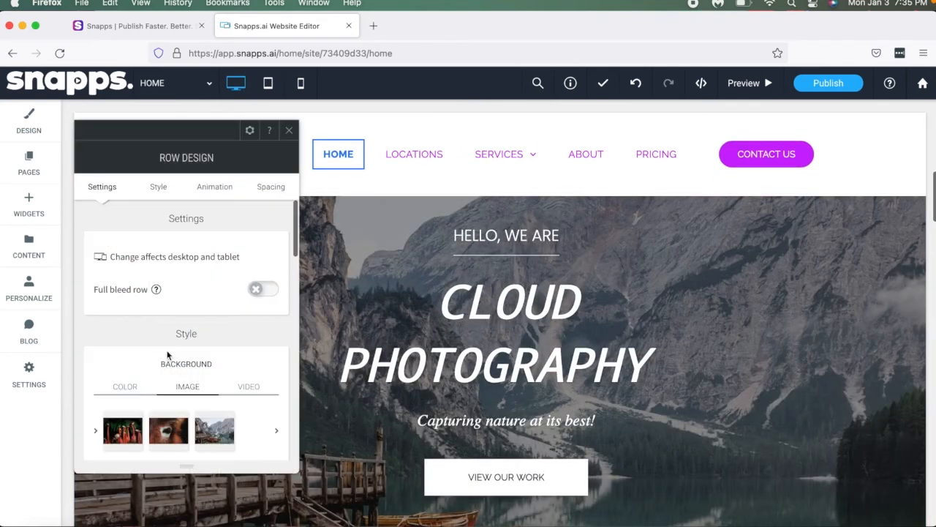
scroll(122, 395, "down", 1)
left_click(122, 396)
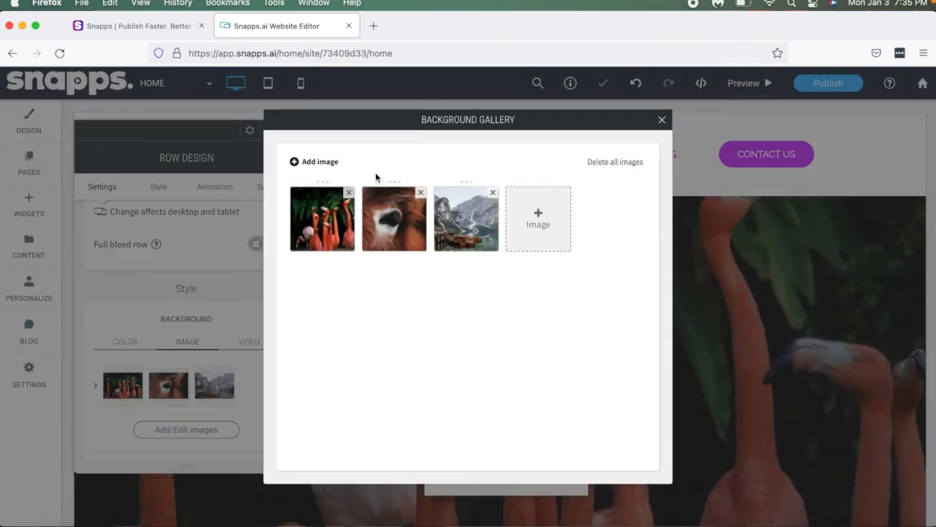
left_click(350, 192)
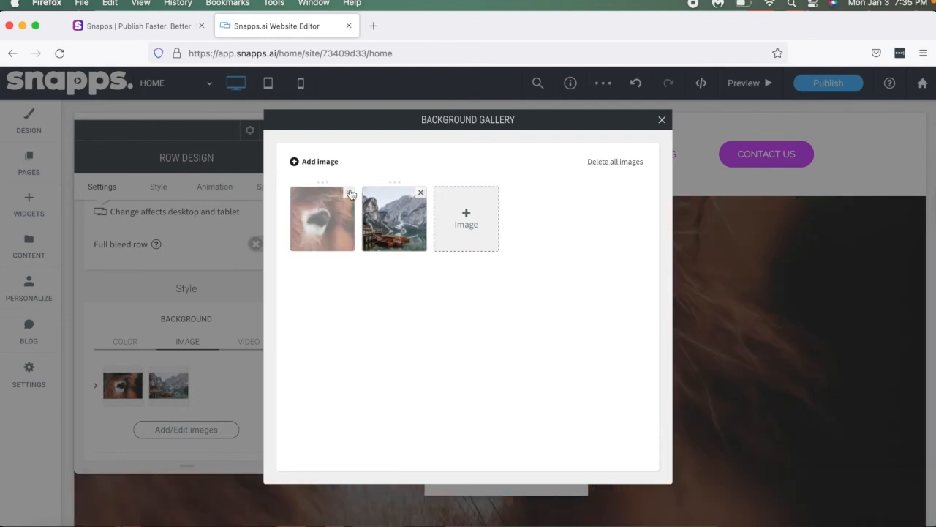
left_click(351, 193)
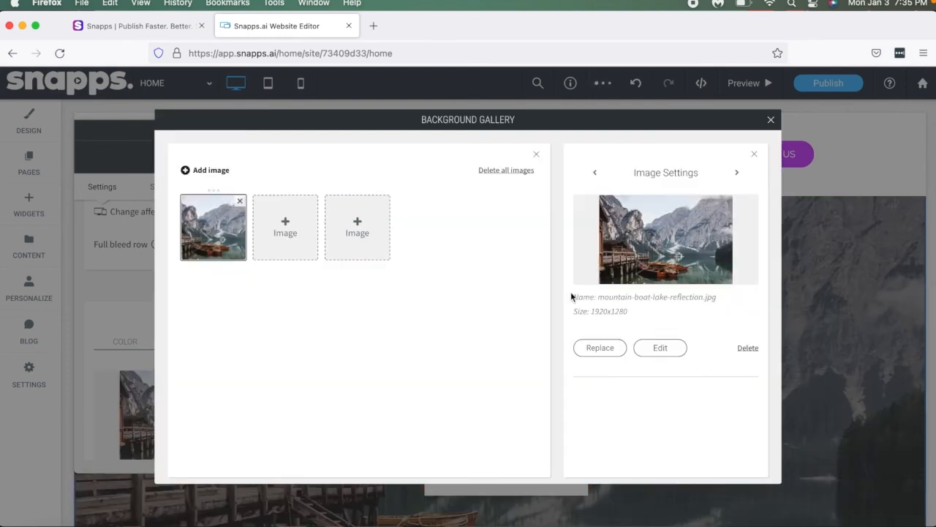
Replace the remaining mountain lake background image with the site image 1.png and close the background gallery
left_click(601, 348)
left_click(466, 296)
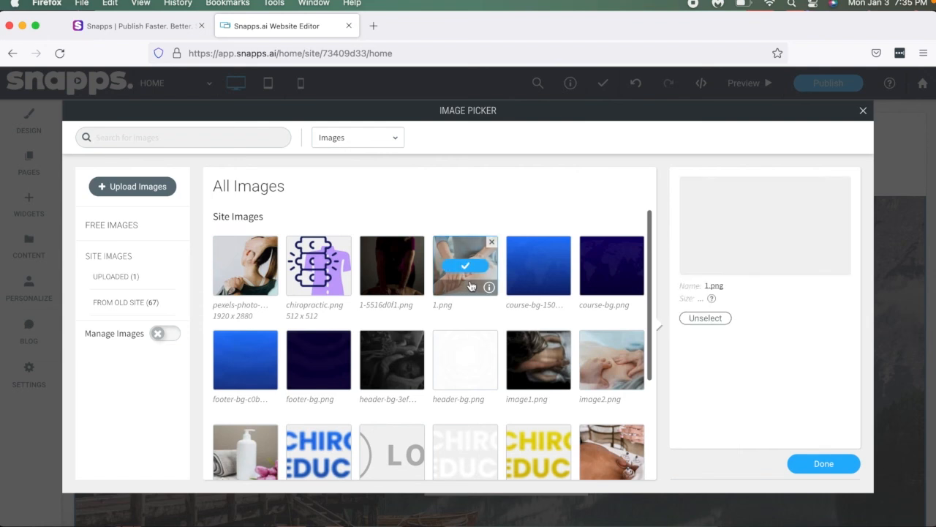
left_click(798, 464)
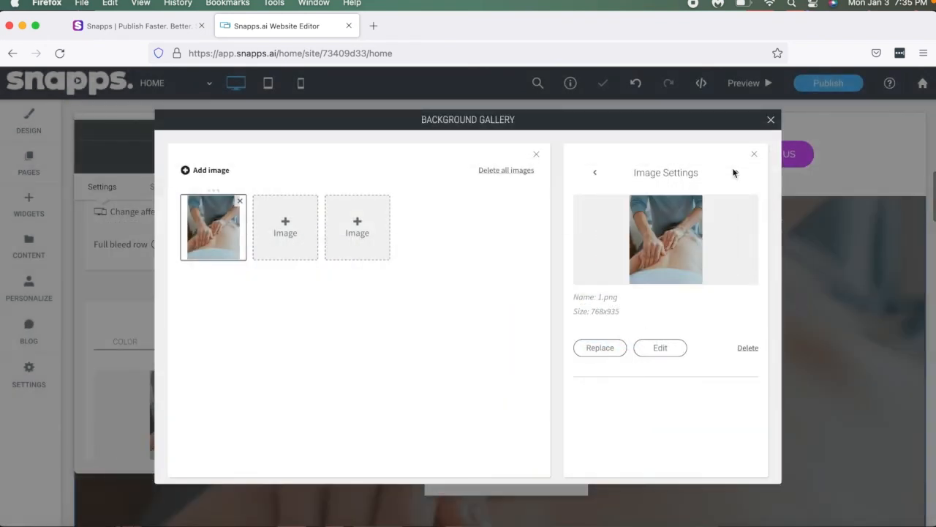
left_click(771, 119)
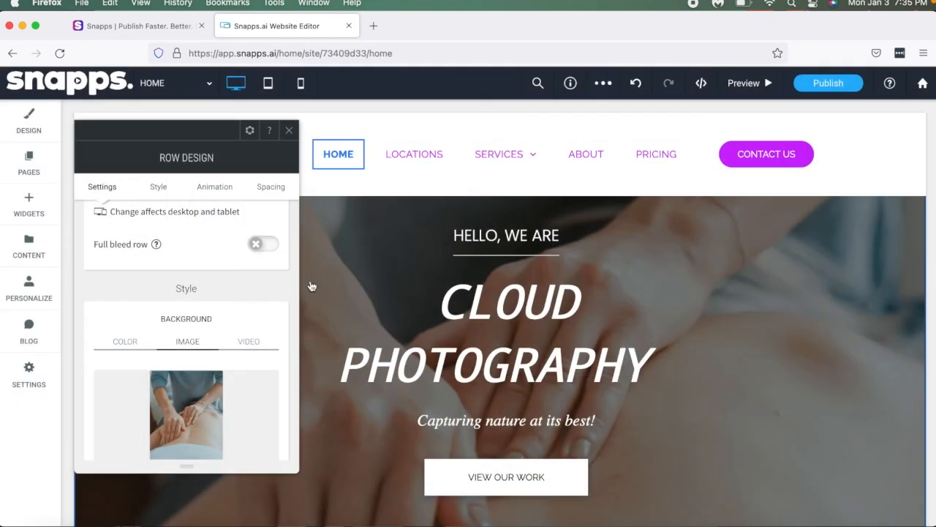
Turn the row's background overlay off and back on to compare the looks, and close the row design settings
scroll(311, 285, "down", 5)
scroll(311, 285, "up", 5)
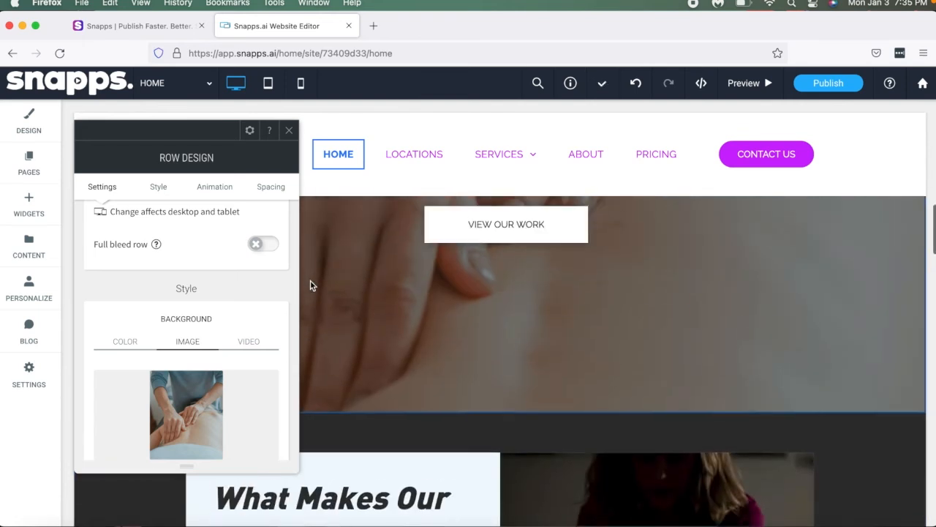
scroll(217, 334, "down", 5)
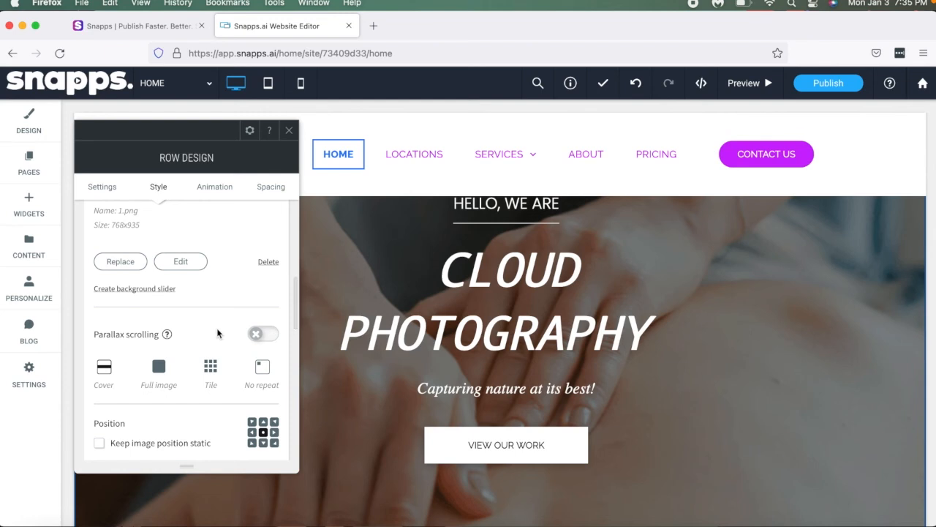
scroll(217, 333, "down", 4)
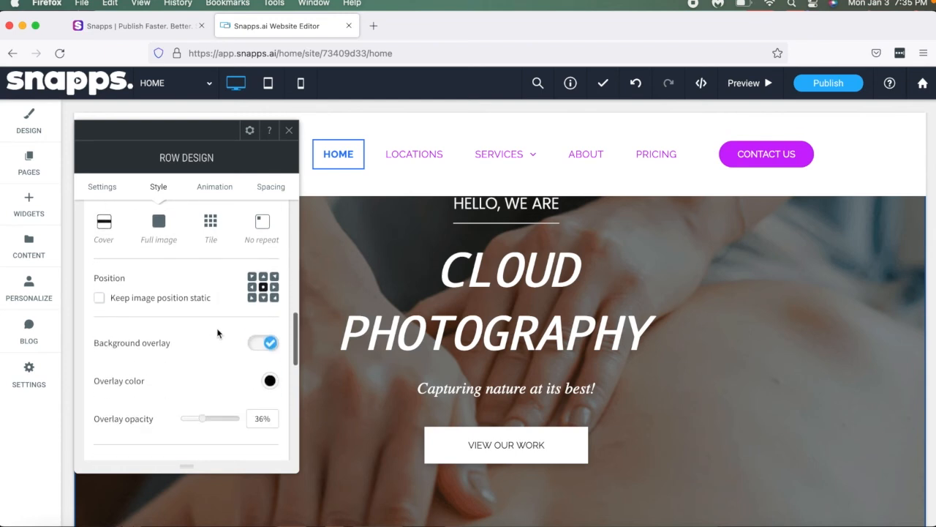
left_click(268, 345)
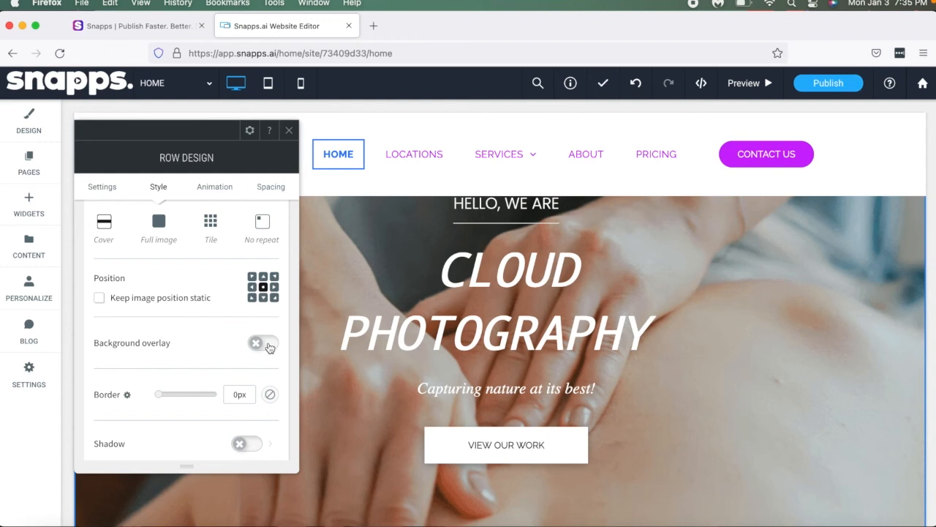
left_click(270, 346)
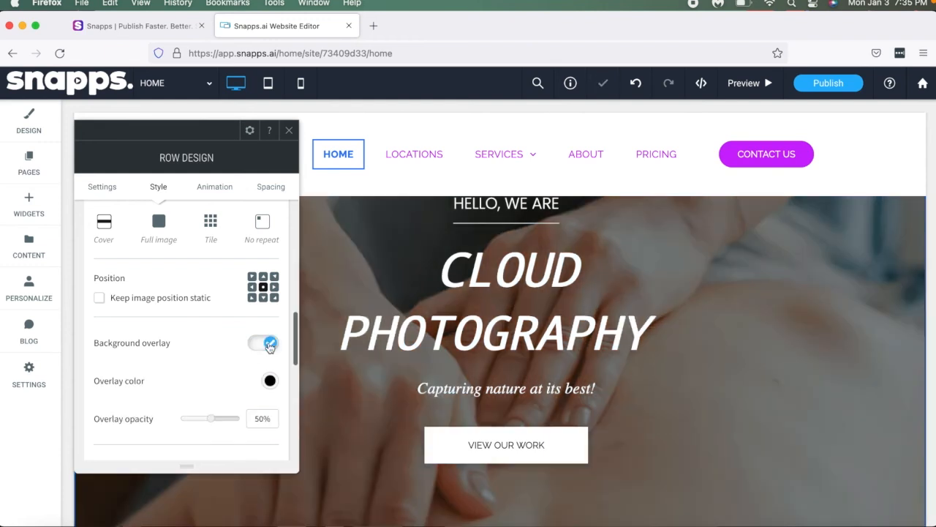
left_click(291, 132)
Replace the Cloud Photography heading text with "NYC CHIROPRACTOR" and confirm the edit
left_click(663, 336)
left_click(664, 337)
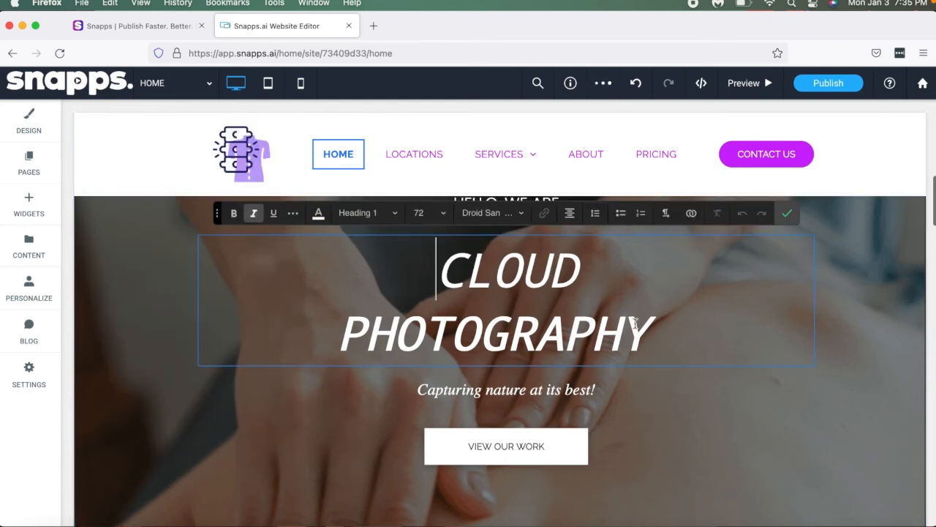
left_click_drag(663, 336, 442, 268)
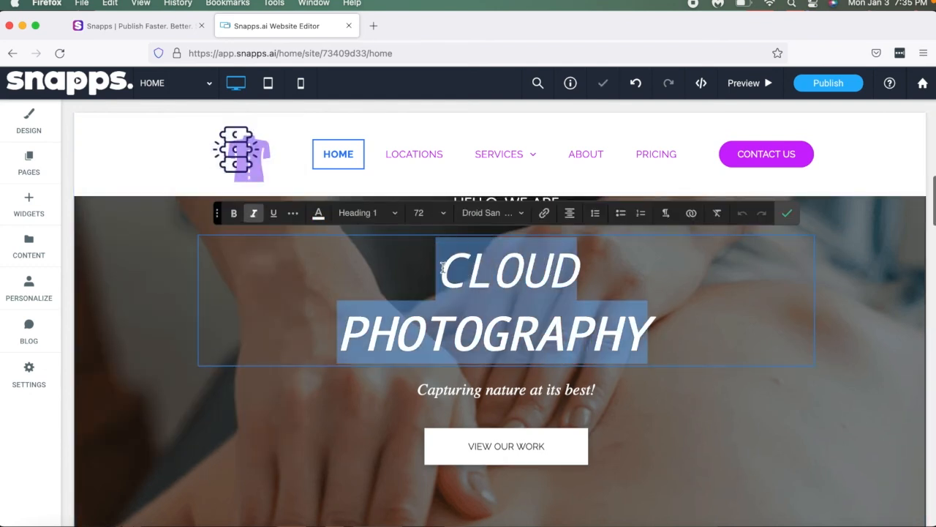
key("BackSpace")
type("YC")
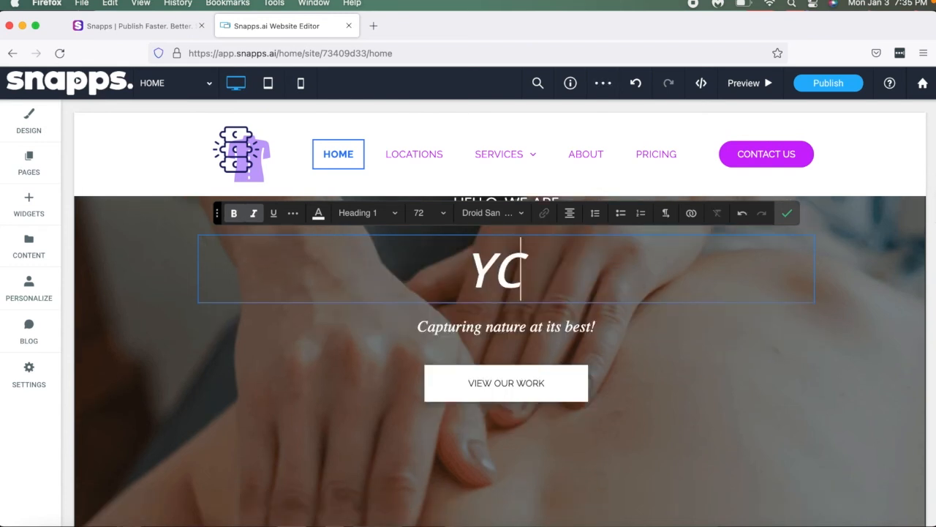
key("BackSpace")
key("BackSpace")
type("NYC  C")
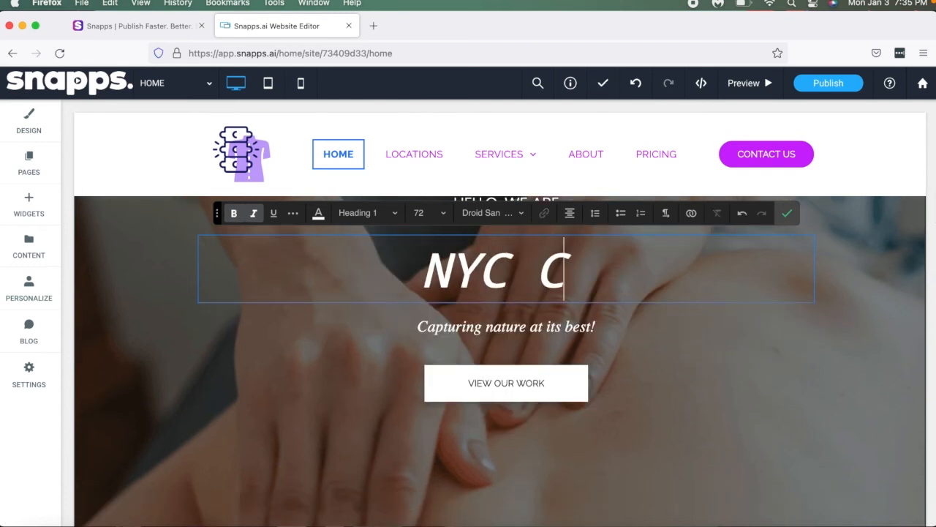
type("HIROPRACTOR")
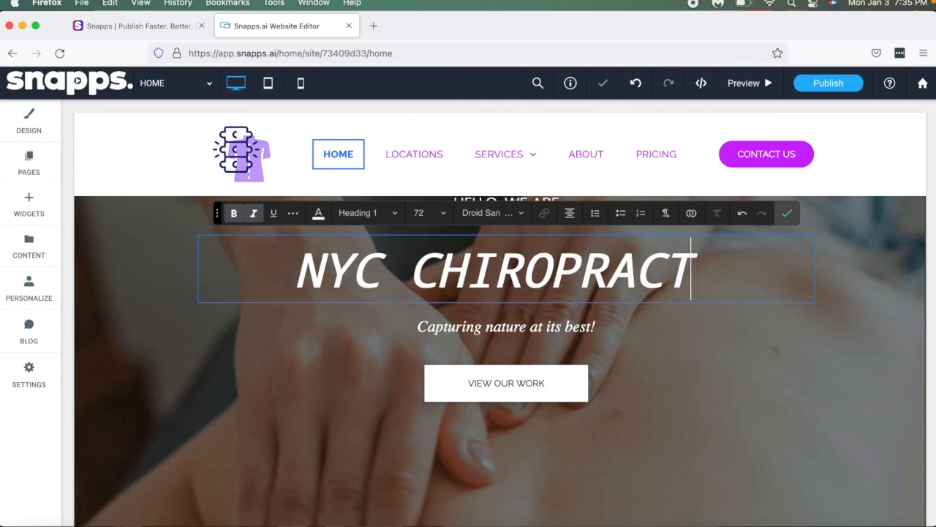
left_click(783, 221)
Replace the tagline "Capturing nature at its best!" with the business phone number
left_click(568, 324)
left_click_drag(623, 327, 420, 333)
type("555-55")
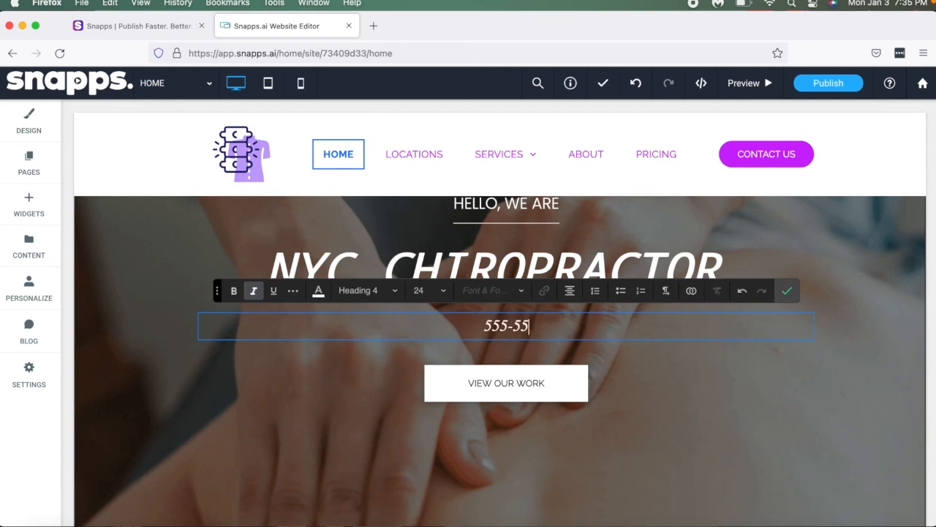
type("5-5555")
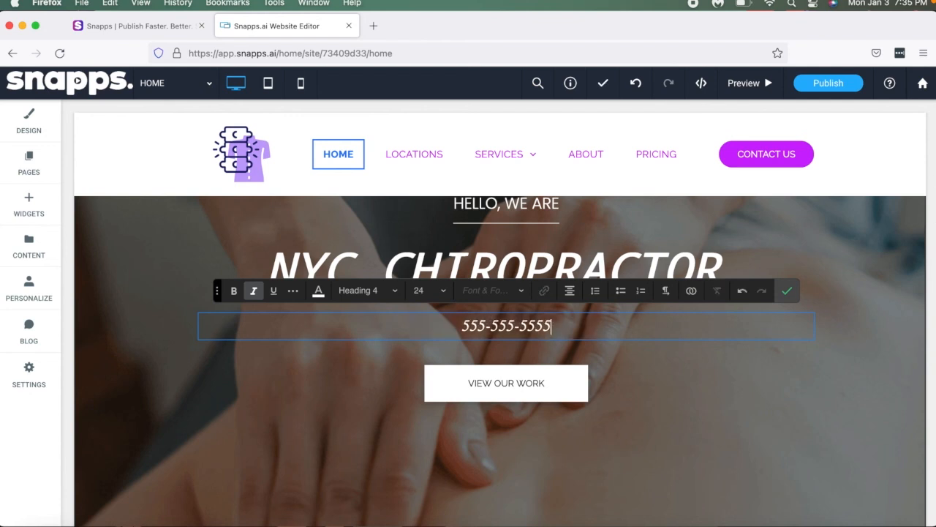
left_click(788, 290)
Link the View Our Work button to the existing Contact page and change its text to "CONTACT US"
left_click(537, 390)
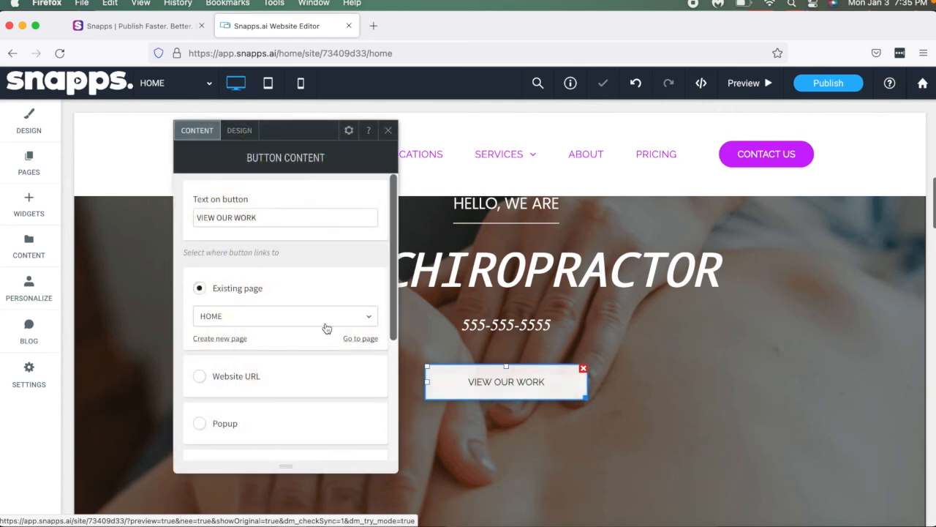
left_click(230, 322)
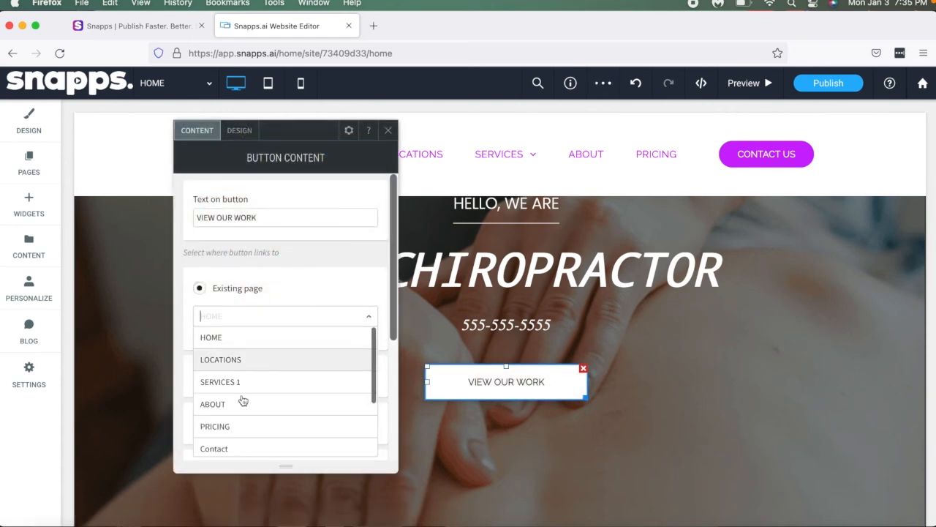
left_click(236, 444)
left_click_drag(268, 217, 174, 208)
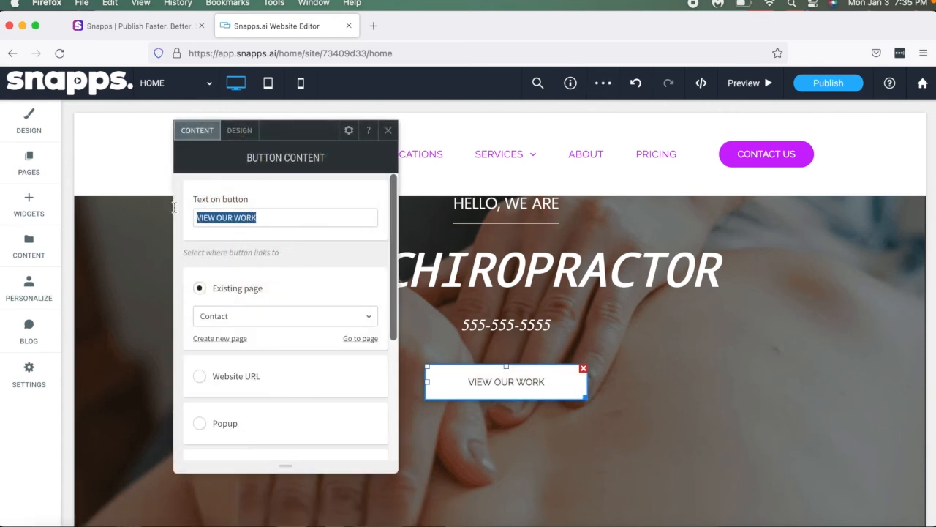
type("CONTACT US")
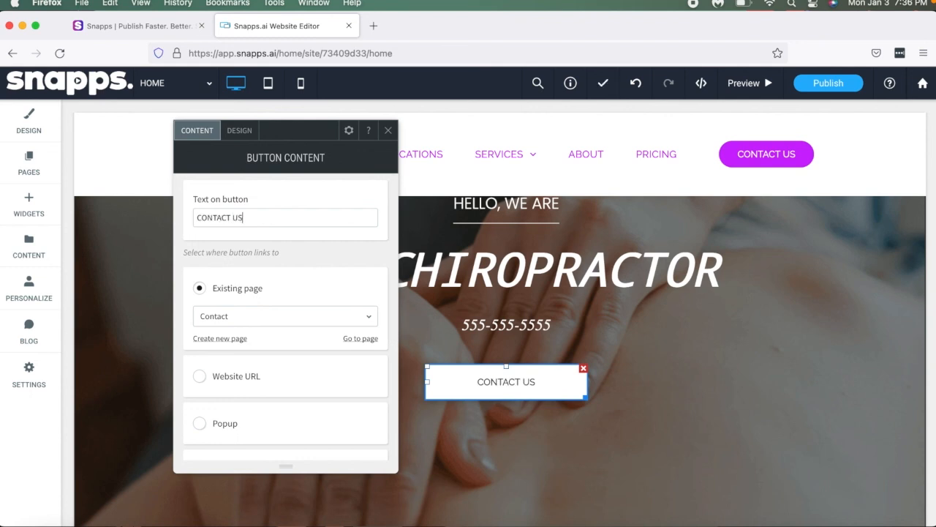
left_click(387, 130)
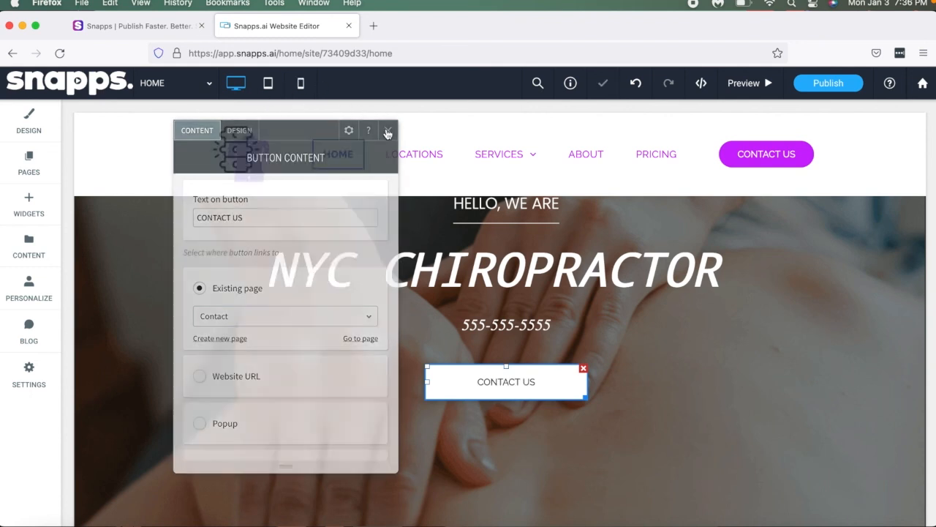
Delete the original Easy Way Chiropractic Consultation row above the new hero section
scroll(904, 348, "down", 5)
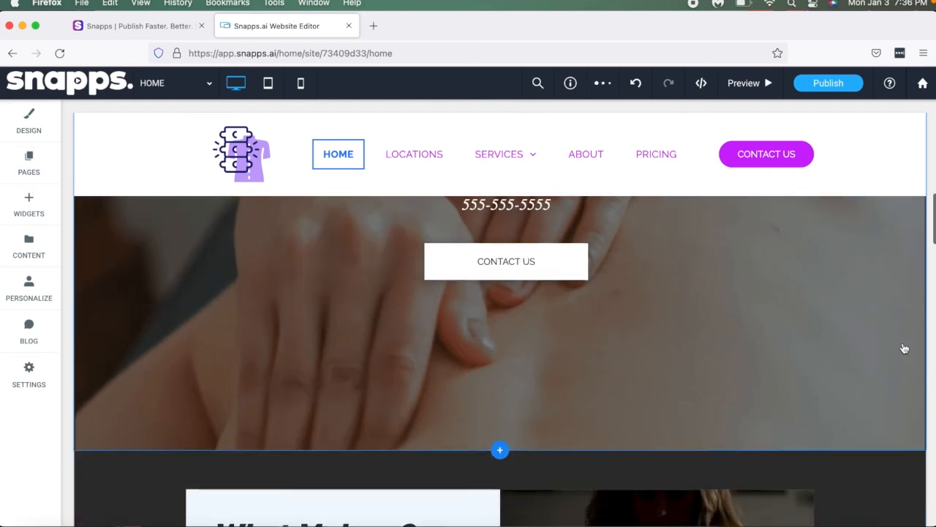
scroll(904, 348, "up", 8)
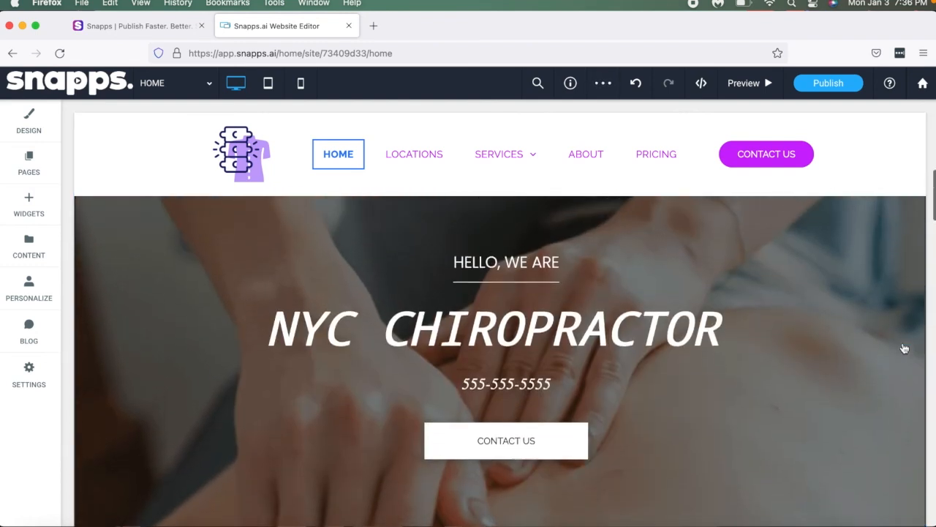
scroll(905, 349, "down", 5)
scroll(905, 349, "up", 2)
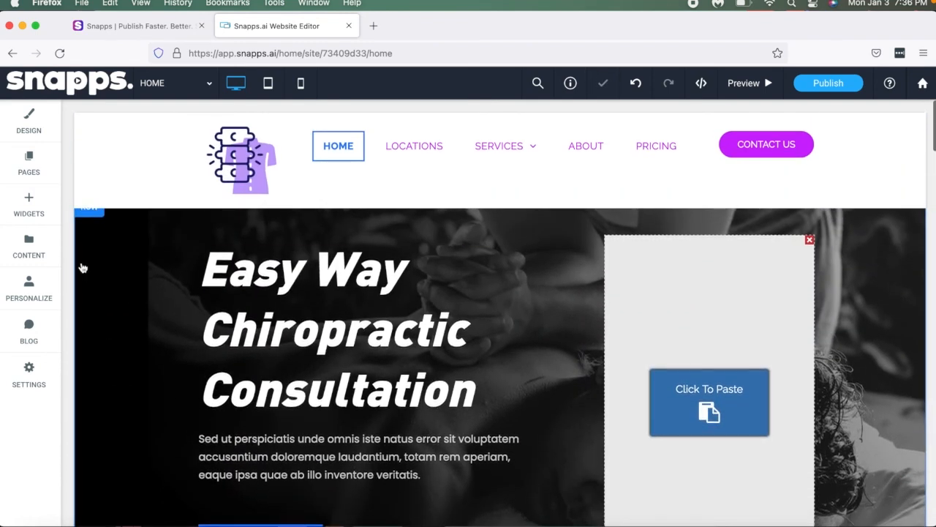
left_click(93, 213)
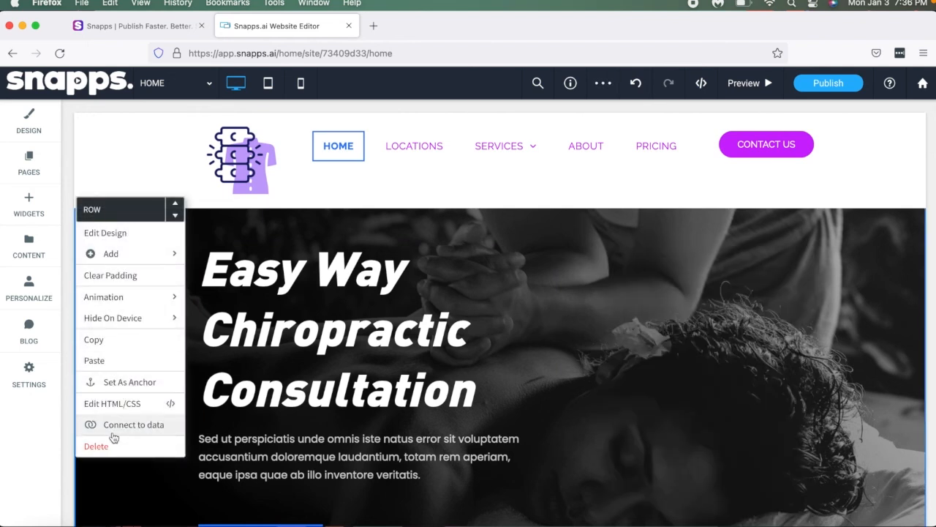
left_click(86, 444)
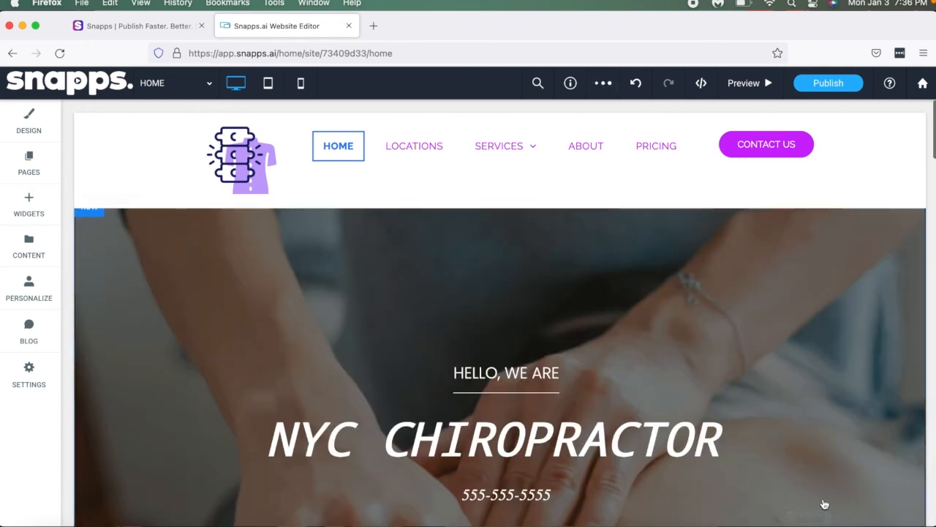
scroll(861, 352, "down", 3)
scroll(860, 351, "down", 8)
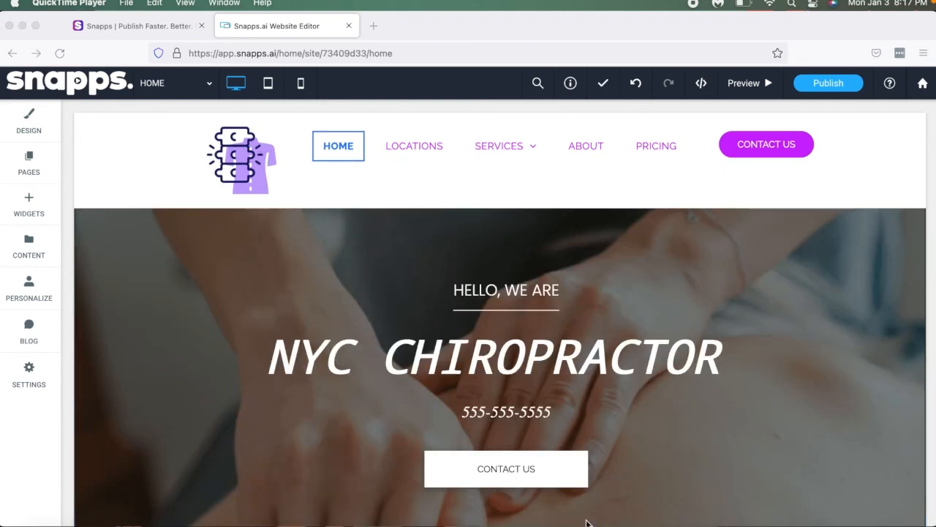
scroll(587, 523, "down", 2)
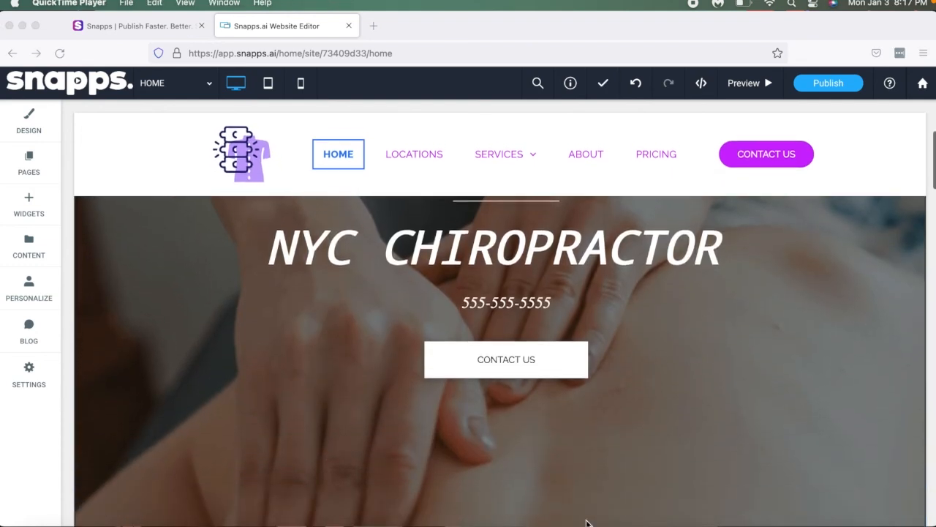